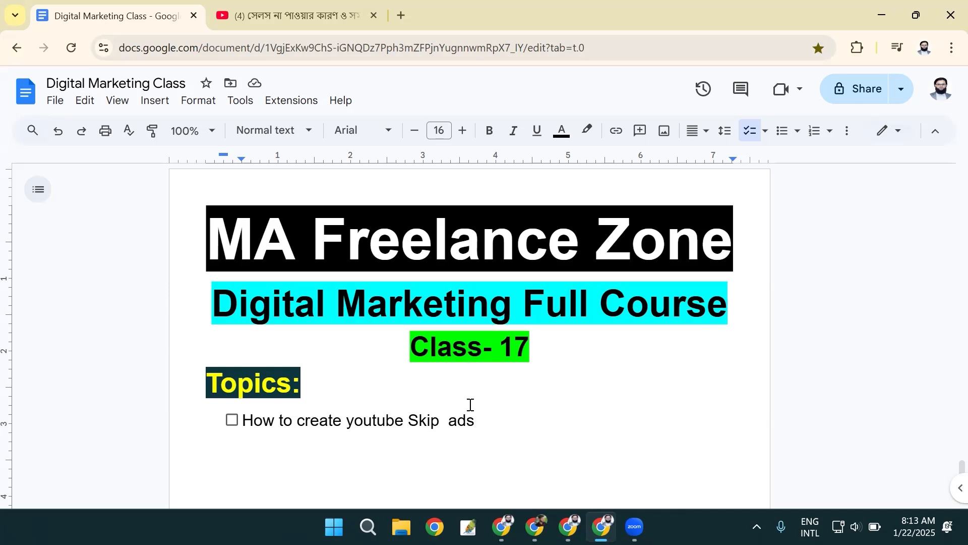
Step: Switch to the YouTube video, skip its in-stream ad and pause the playback
left_click(323, 15)
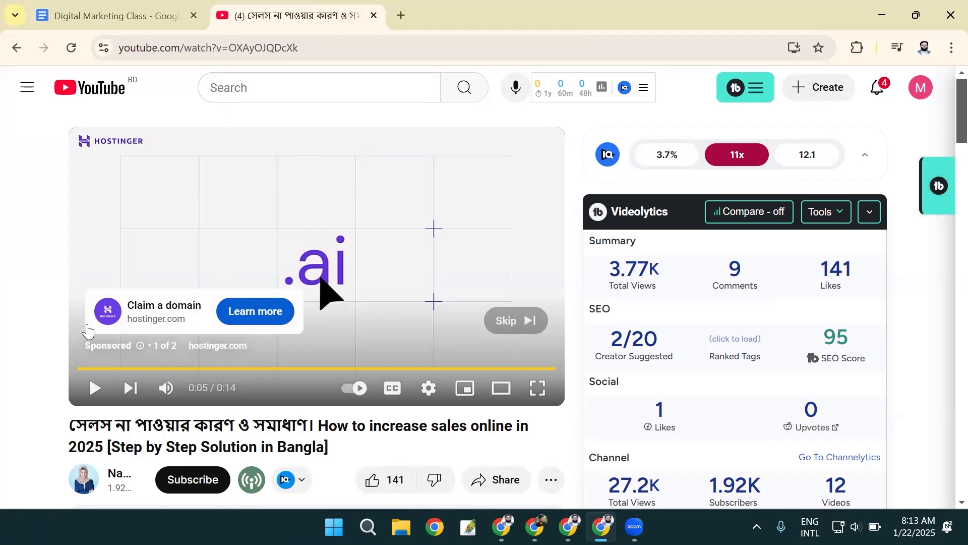
left_click(509, 325)
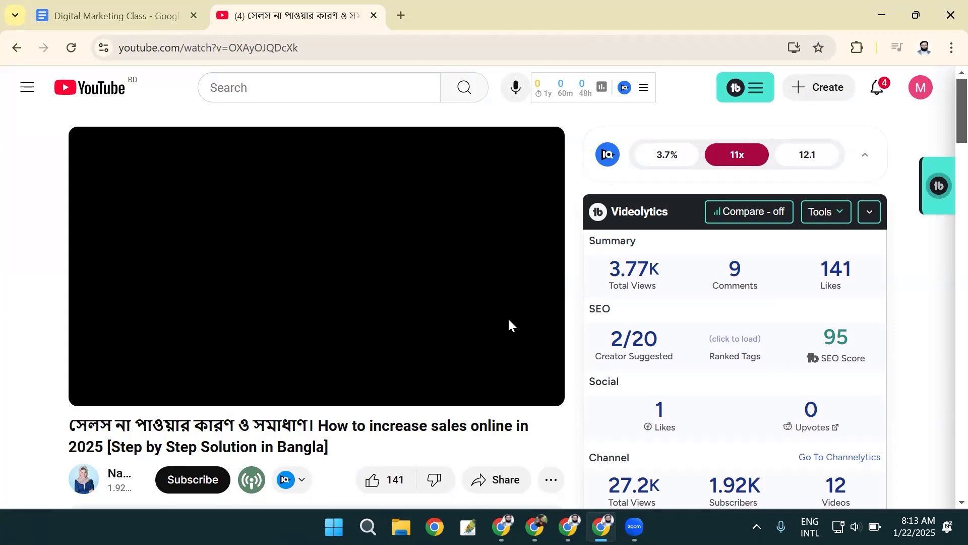
left_click(99, 388)
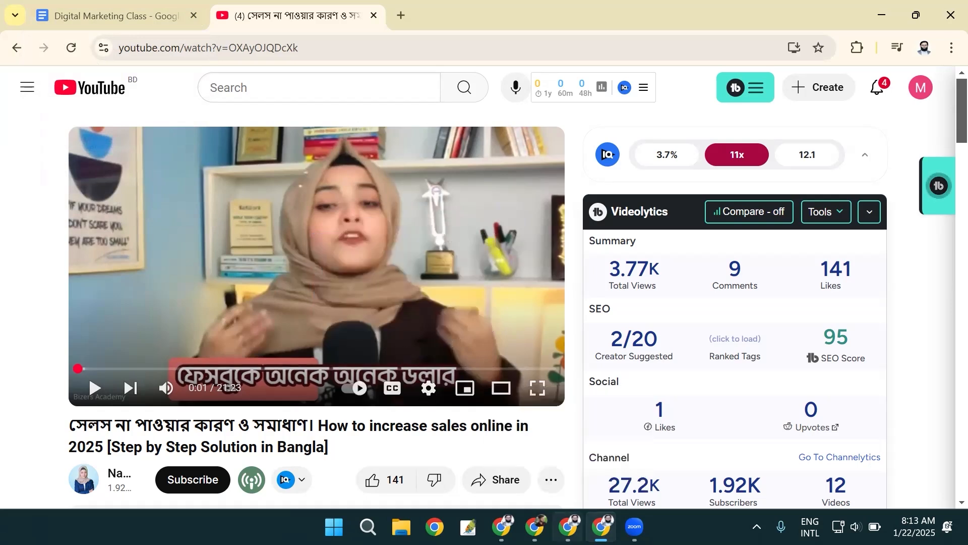
Step: Open the Google Ads website in the other Chrome window and sign in to the ads account
left_click(568, 527)
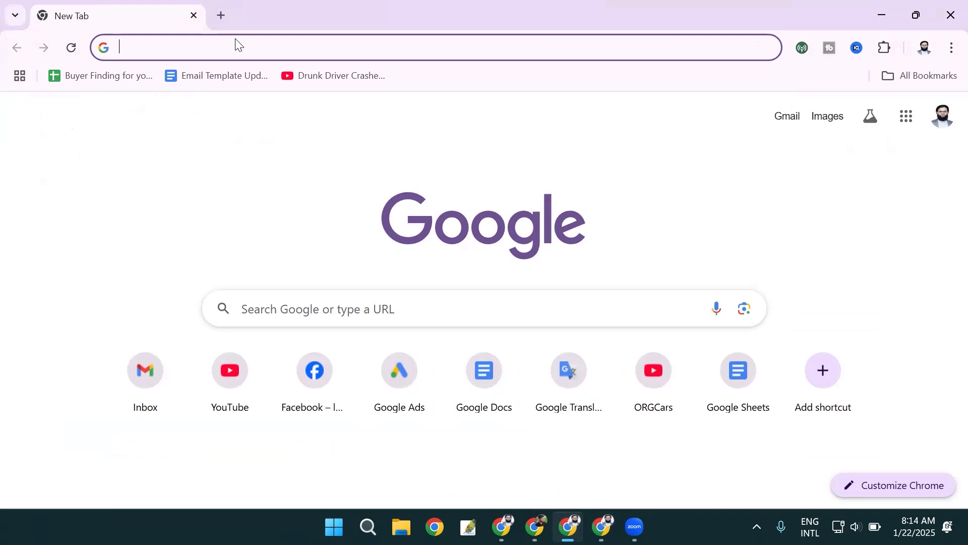
type("ad")
key("Return")
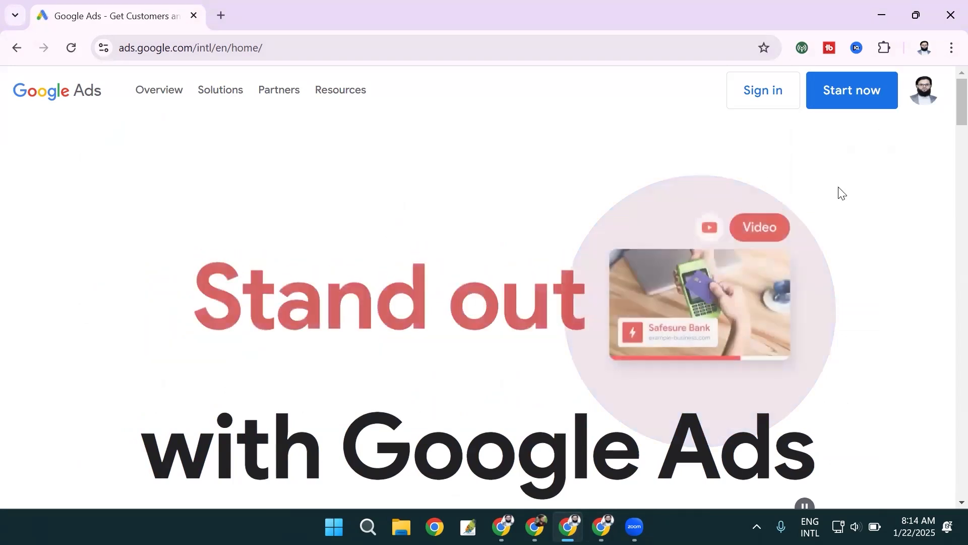
left_click(776, 101)
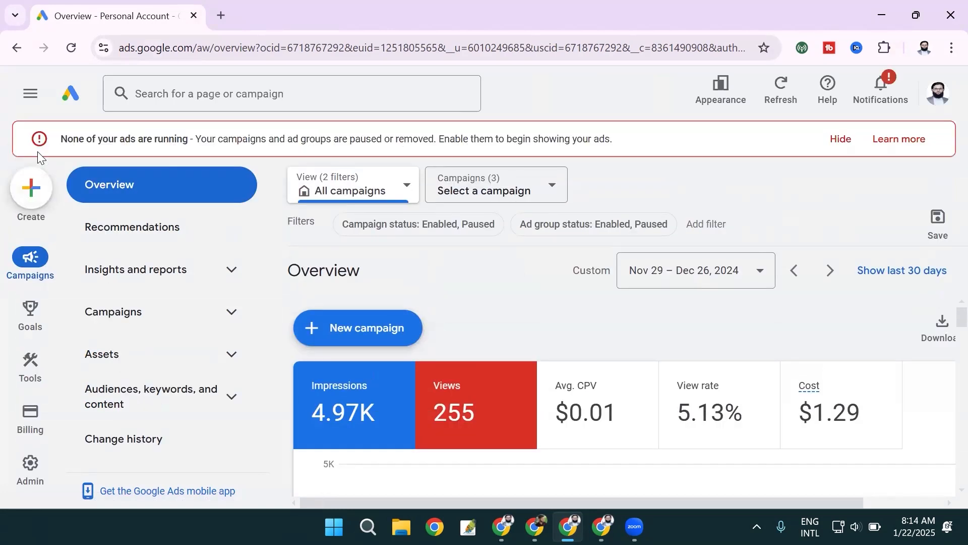
Step: Create a new campaign with the Awareness and consideration objective
left_click(29, 195)
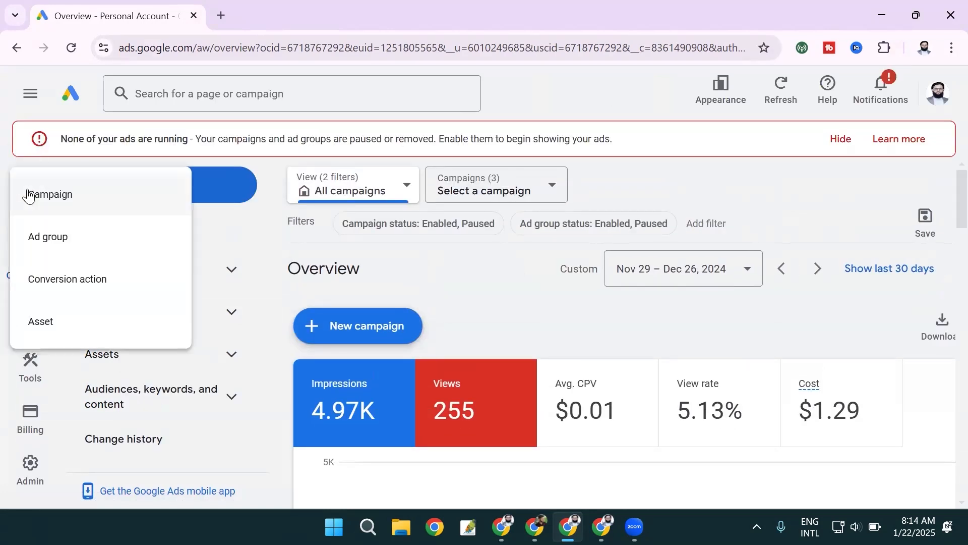
left_click(54, 200)
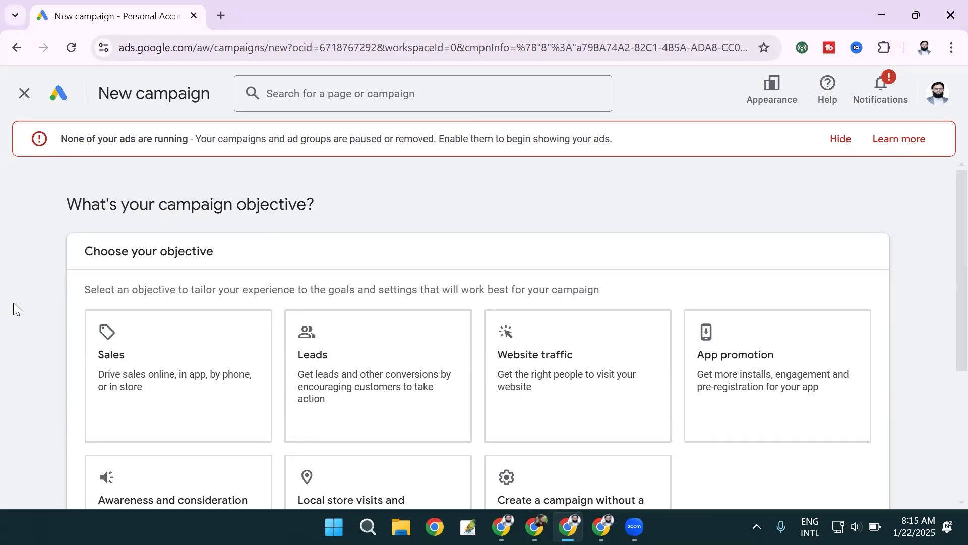
scroll(13, 302, "down", 2)
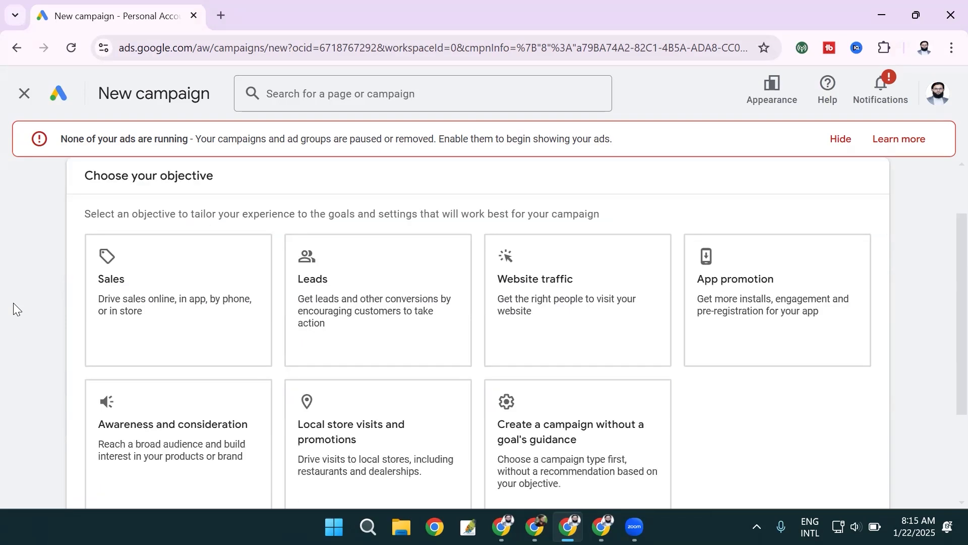
left_click(135, 446)
scroll(135, 438, "down", 2)
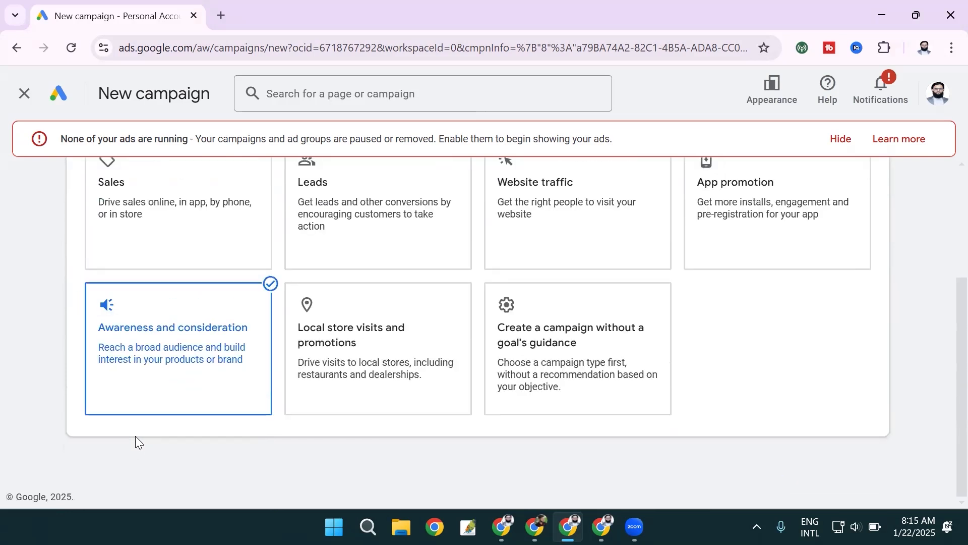
scroll(135, 436, "down", 1)
scroll(88, 391, "up", 2)
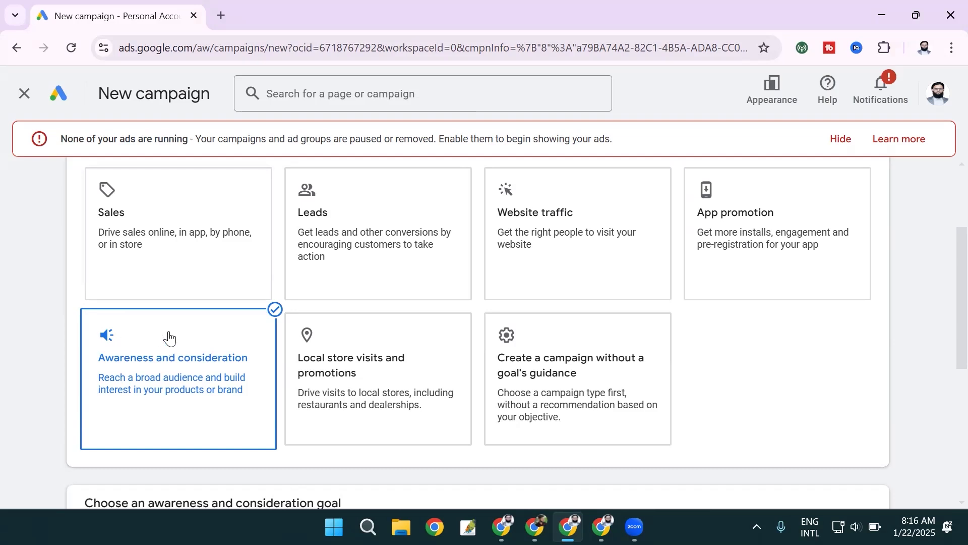
scroll(168, 342, "down", 4)
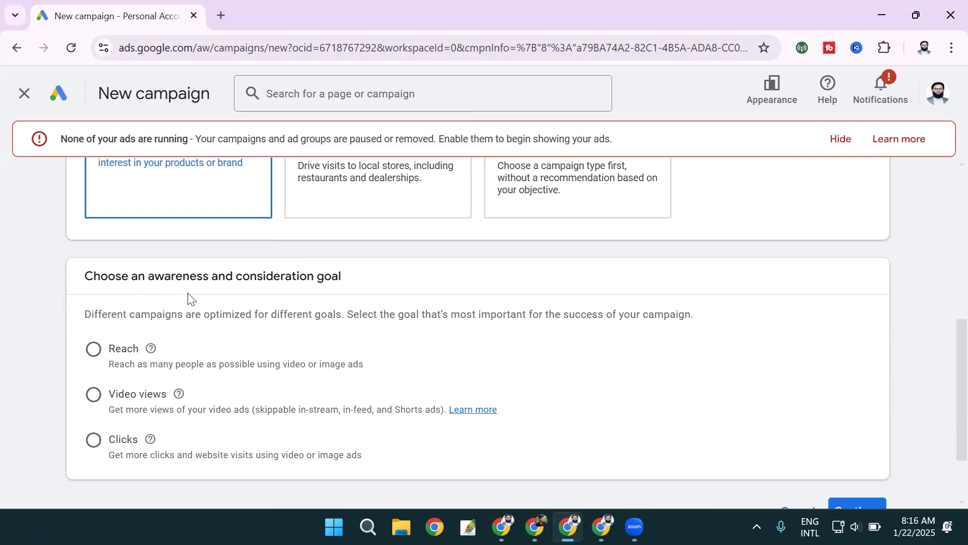
Step: Select the Reach goal and the Video campaign type, and continue to the campaign settings
left_click(101, 349)
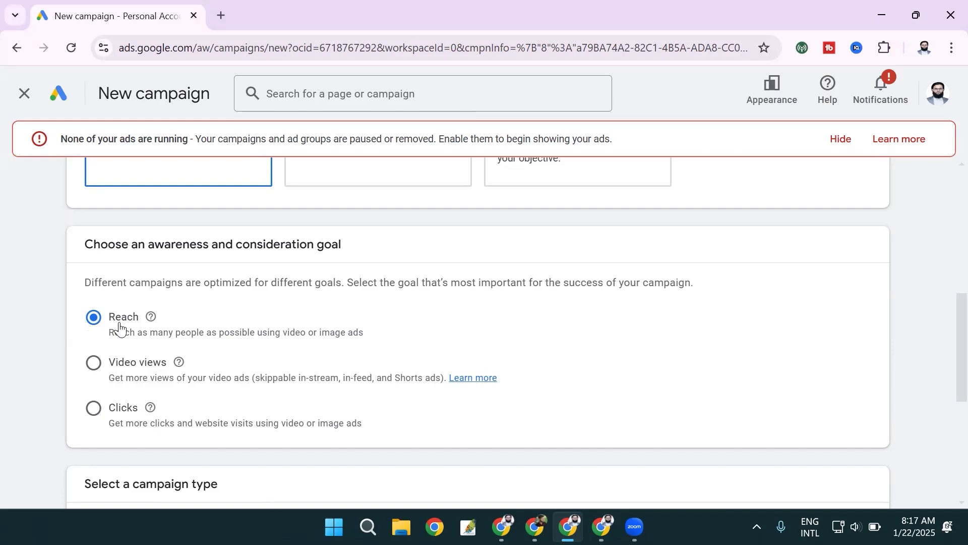
scroll(176, 301, "down", 5)
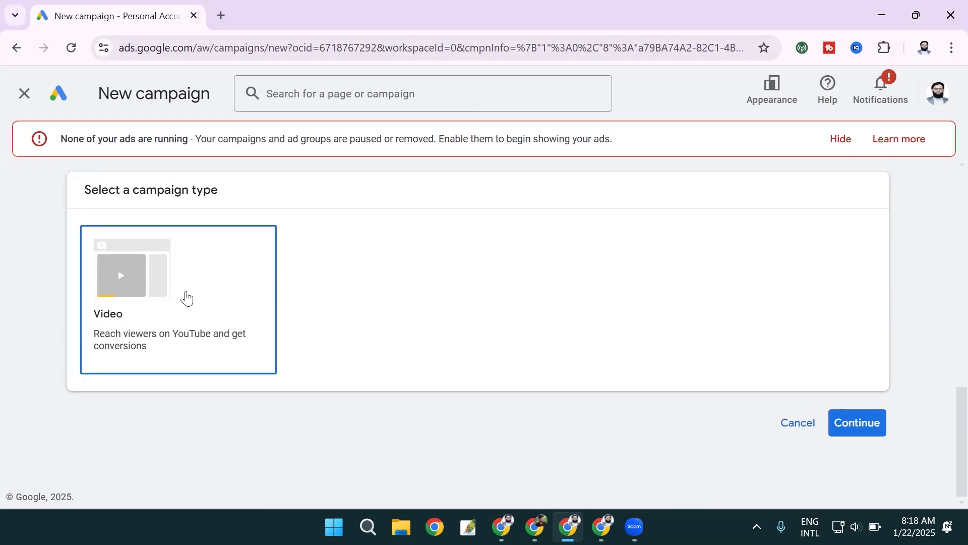
left_click(186, 298)
left_click(859, 449)
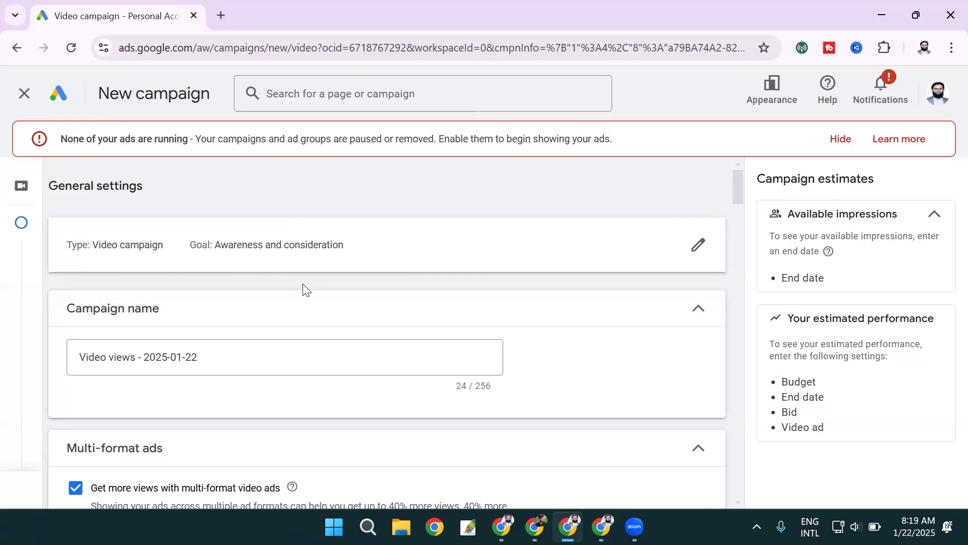
Step: Examine the campaign goal, campaign name, multi-format ad options and expanded bid strategy settings
left_click_drag(318, 245, 213, 245)
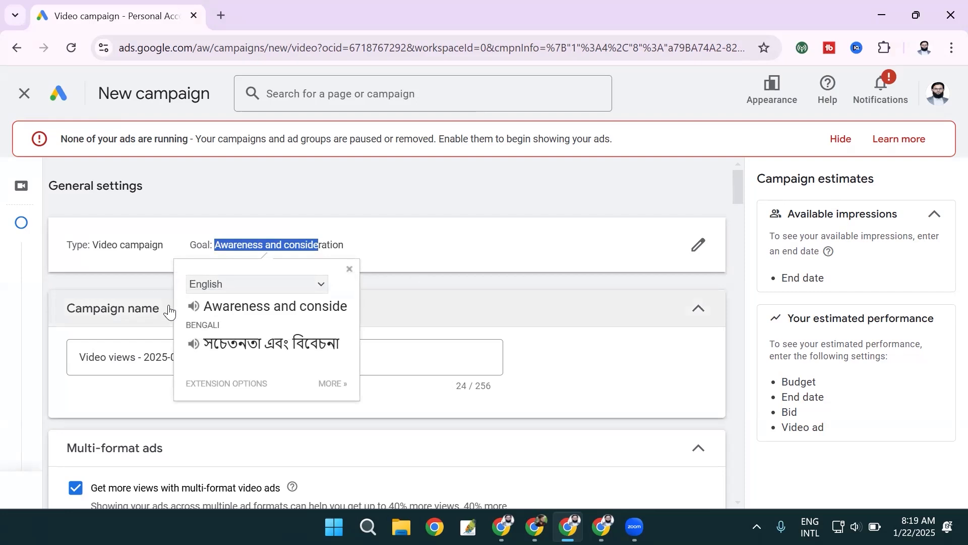
left_click(147, 359)
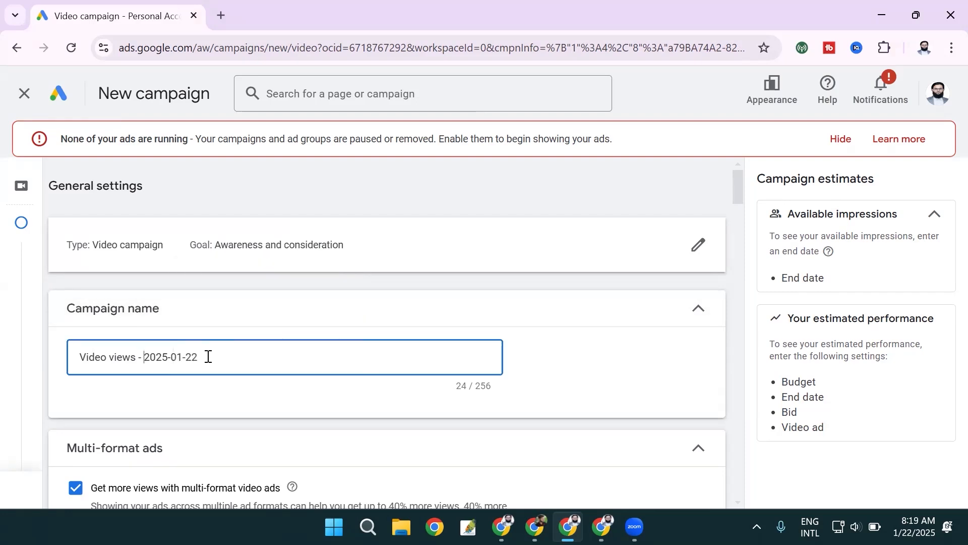
scroll(208, 357, "down", 3)
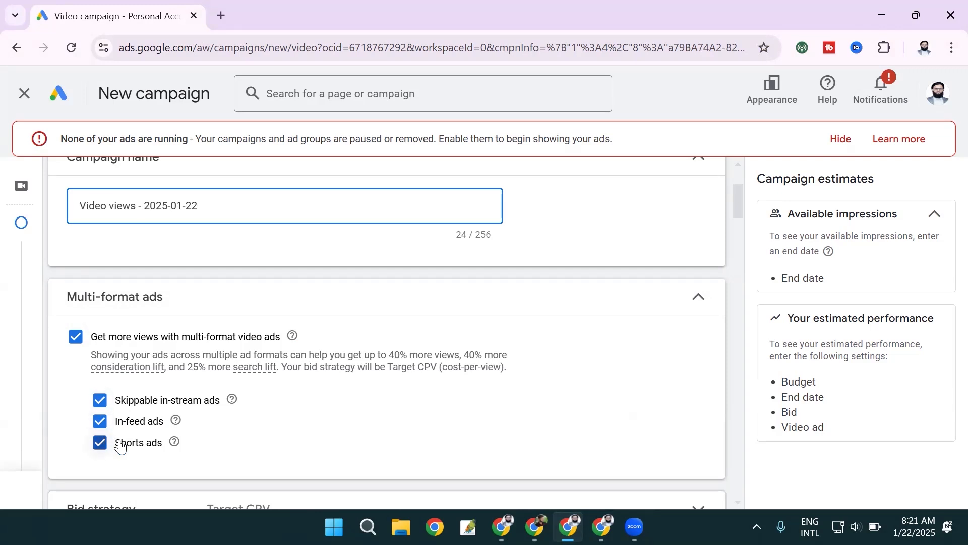
scroll(145, 446, "down", 1)
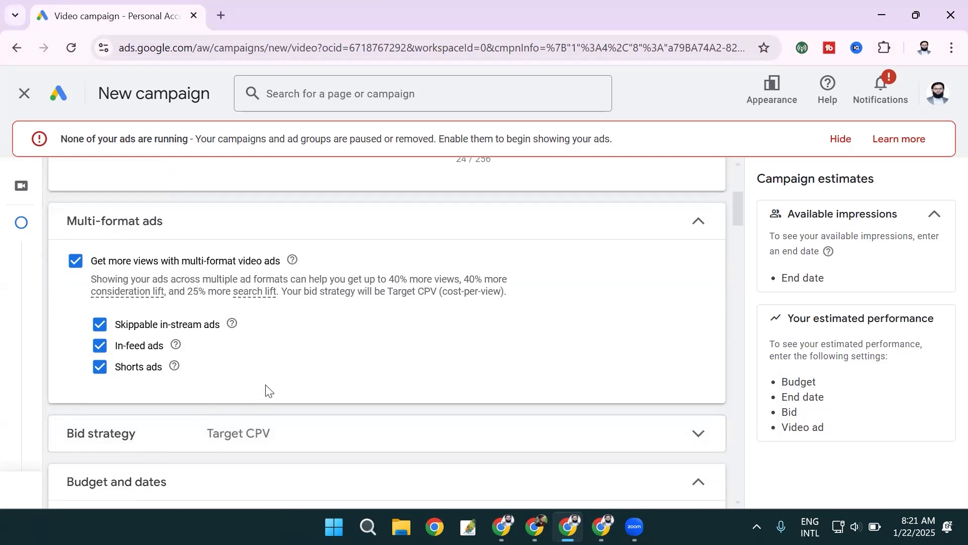
scroll(266, 391, "down", 1)
left_click(237, 367)
scroll(242, 353, "down", 1)
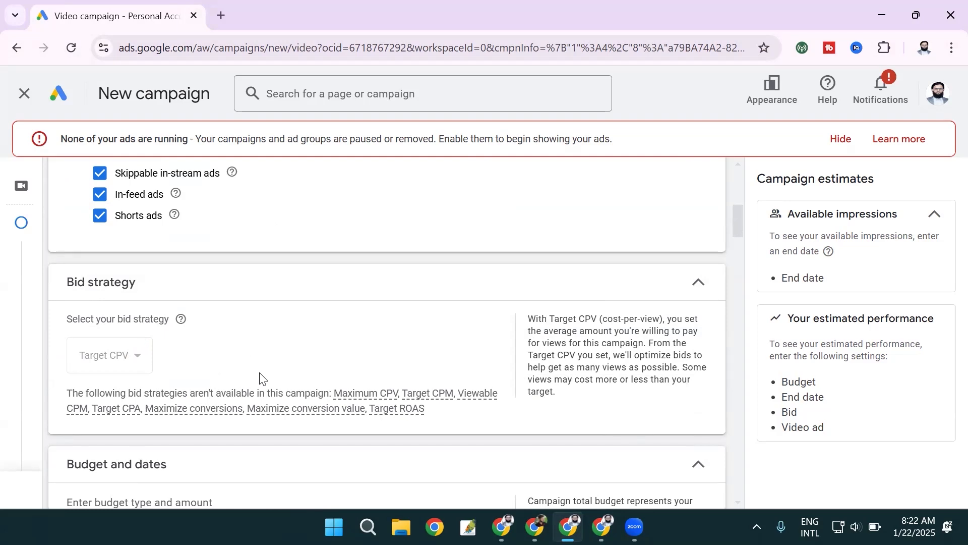
scroll(259, 378, "down", 1)
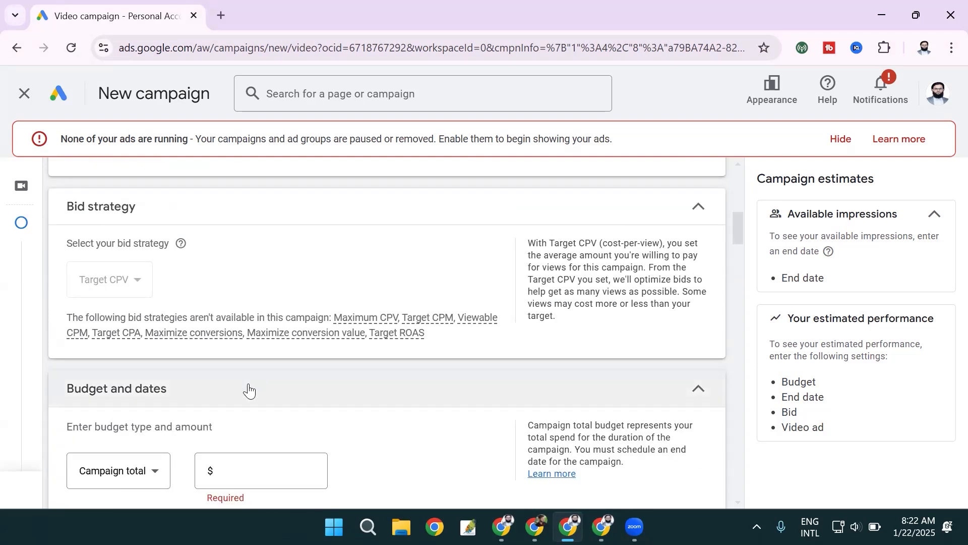
Step: Set the campaign budget type to Daily with an amount of $20
left_click(252, 391)
left_click(280, 391)
scroll(295, 382, "down", 1)
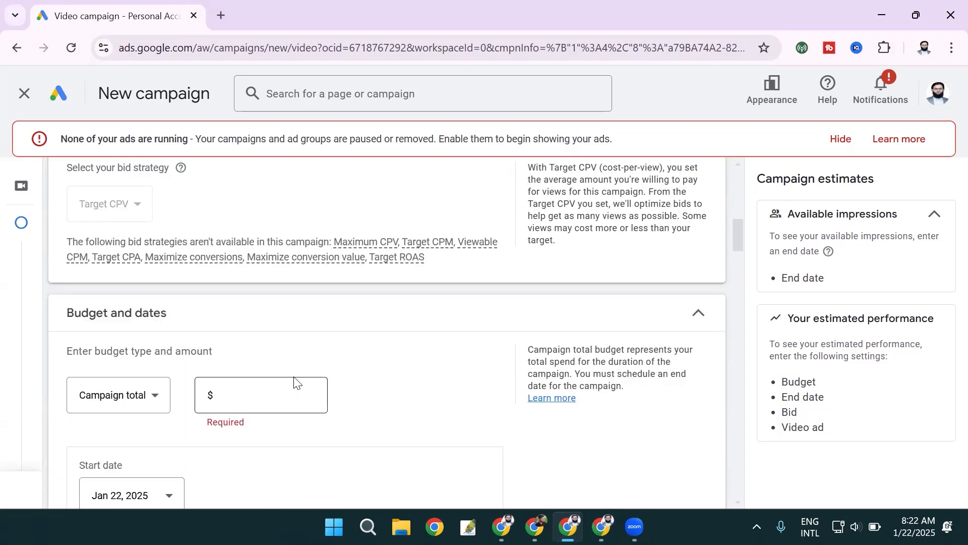
scroll(259, 376, "down", 1)
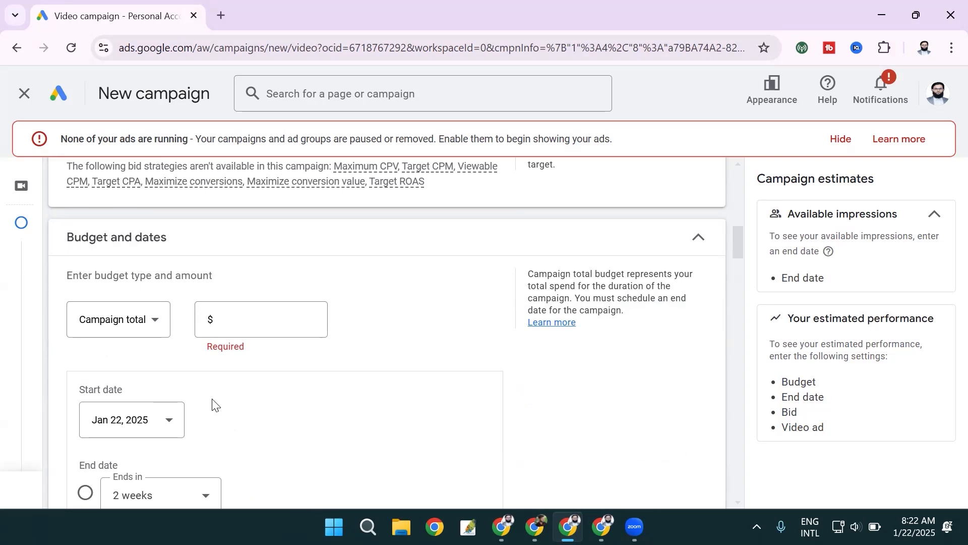
left_click(153, 327)
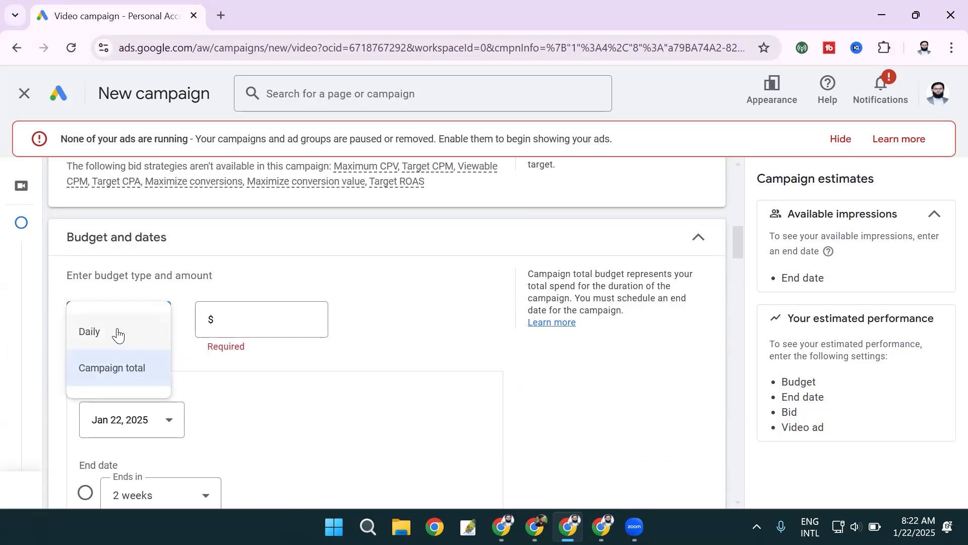
left_click(101, 334)
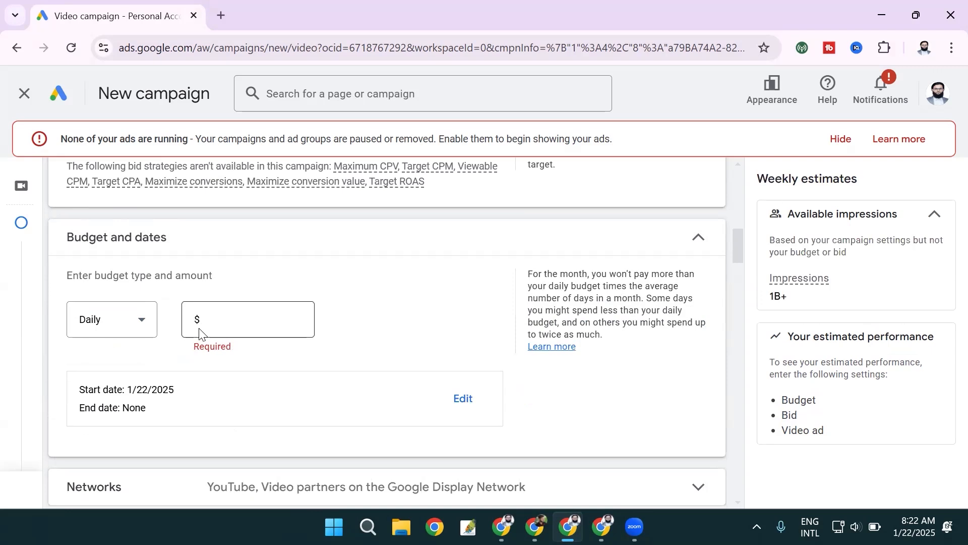
left_click(224, 323)
type("20")
left_click(244, 364)
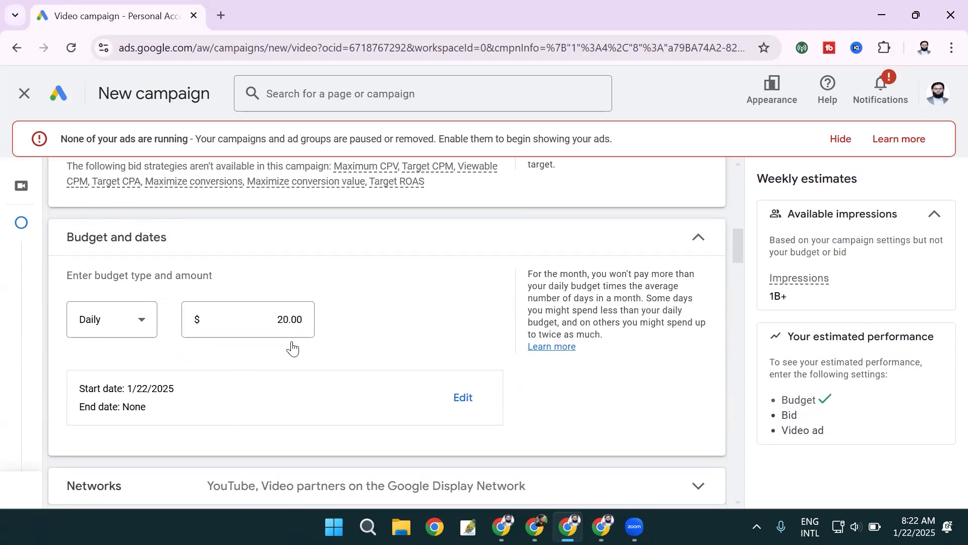
Step: Schedule the campaign to start on Jan 23, 2025 and end on Jan 30, 2025
scroll(174, 409, "down", 1)
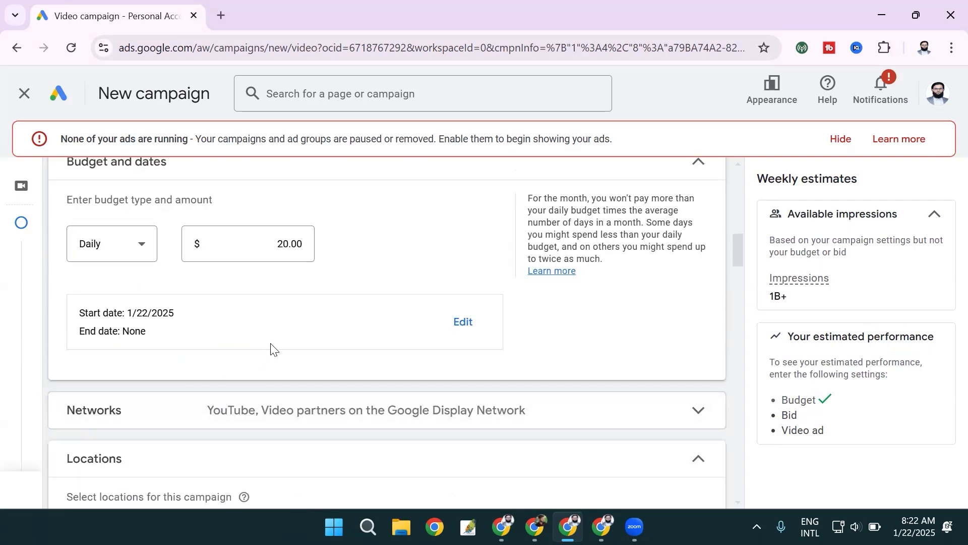
left_click(461, 322)
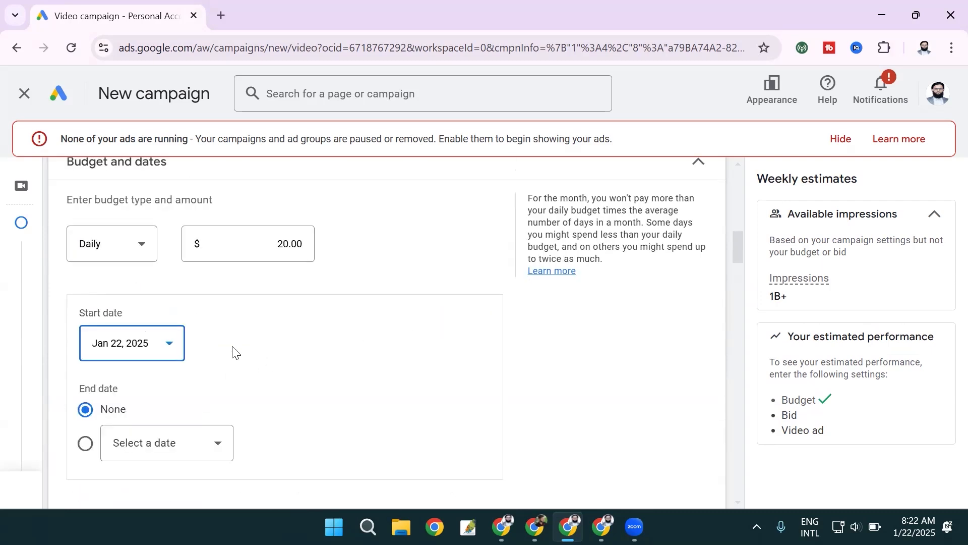
left_click(127, 347)
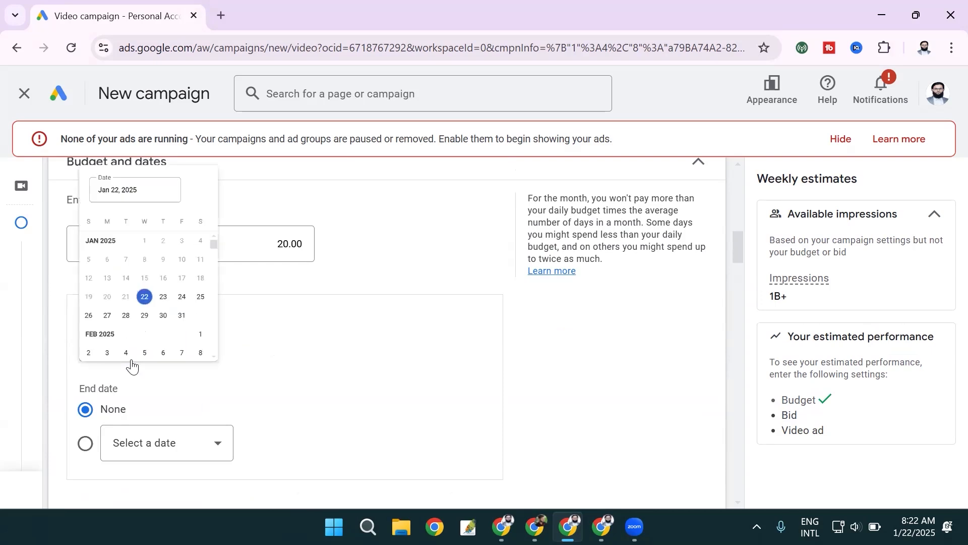
left_click(203, 269)
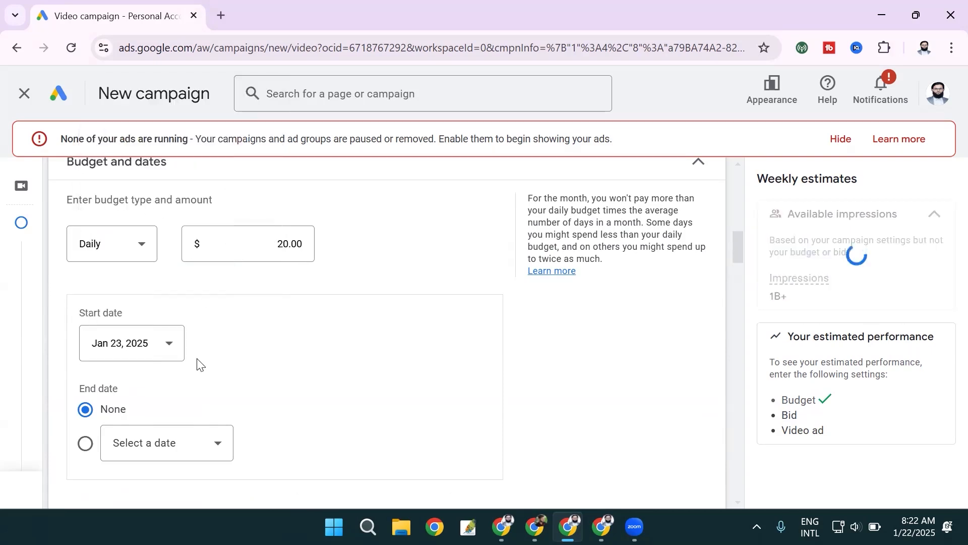
left_click(211, 432)
left_click(221, 395)
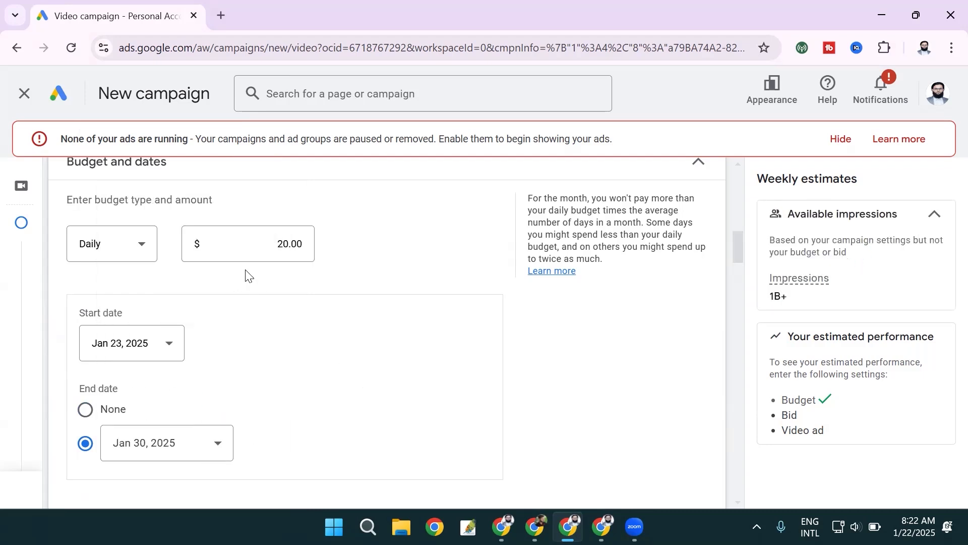
Step: Change the budget type to Campaign total and set the amount to $250
left_click(137, 256)
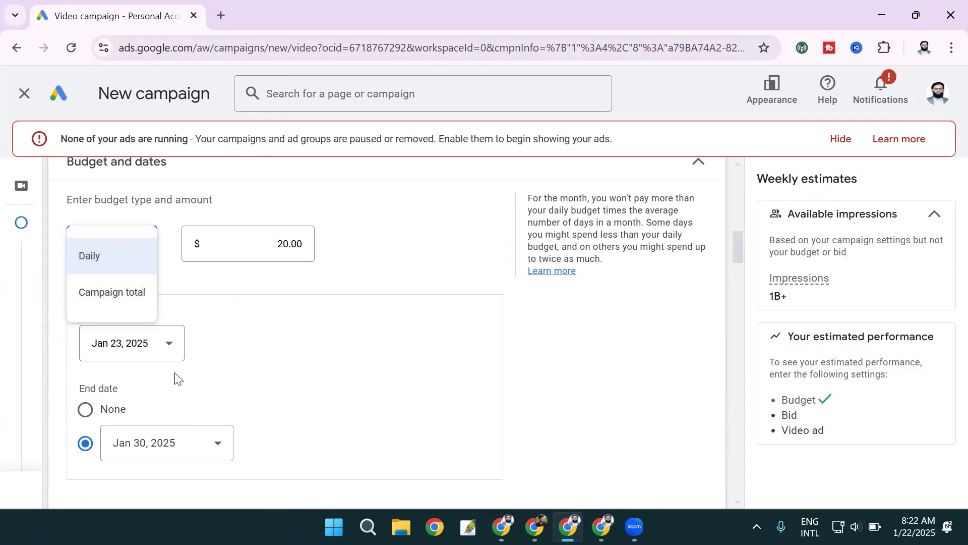
left_click(108, 303)
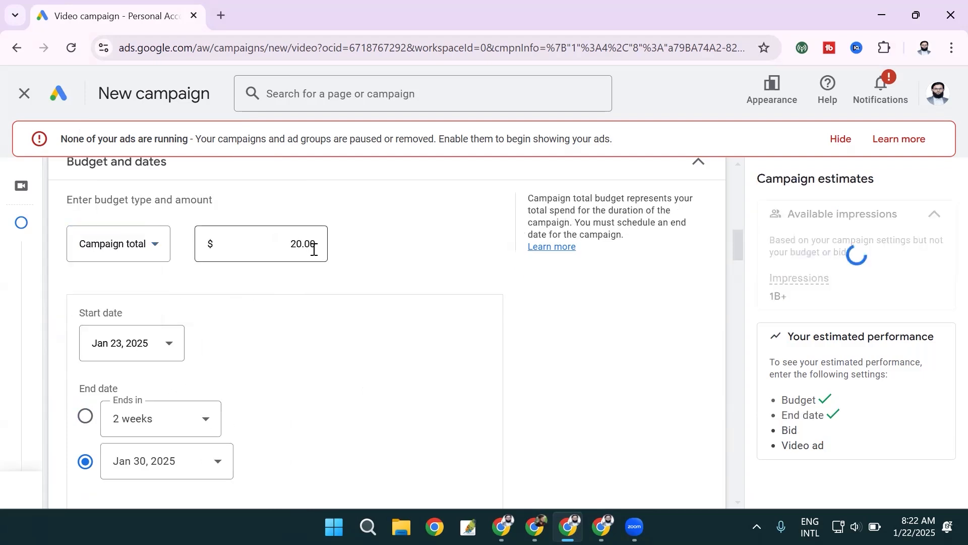
left_click(250, 244)
type("250")
left_click(308, 317)
Step: Examine the networks, locations and languages settings, and expand the related videos section
scroll(310, 324, "down", 3)
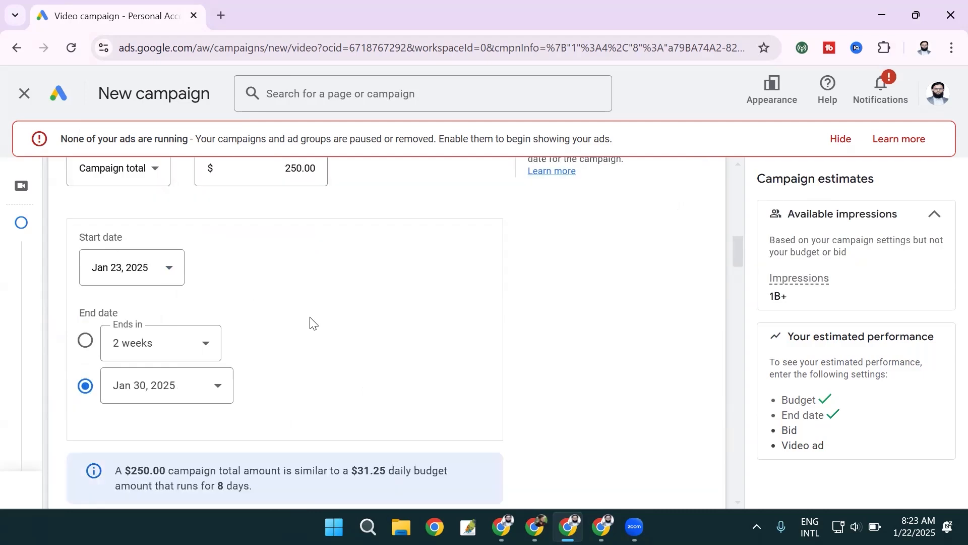
scroll(266, 393, "down", 5)
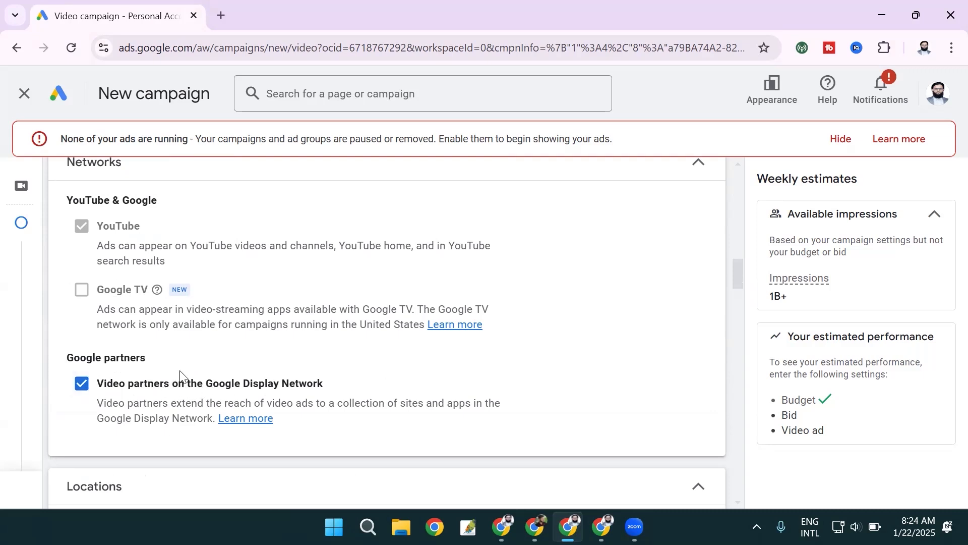
scroll(175, 370, "down", 5)
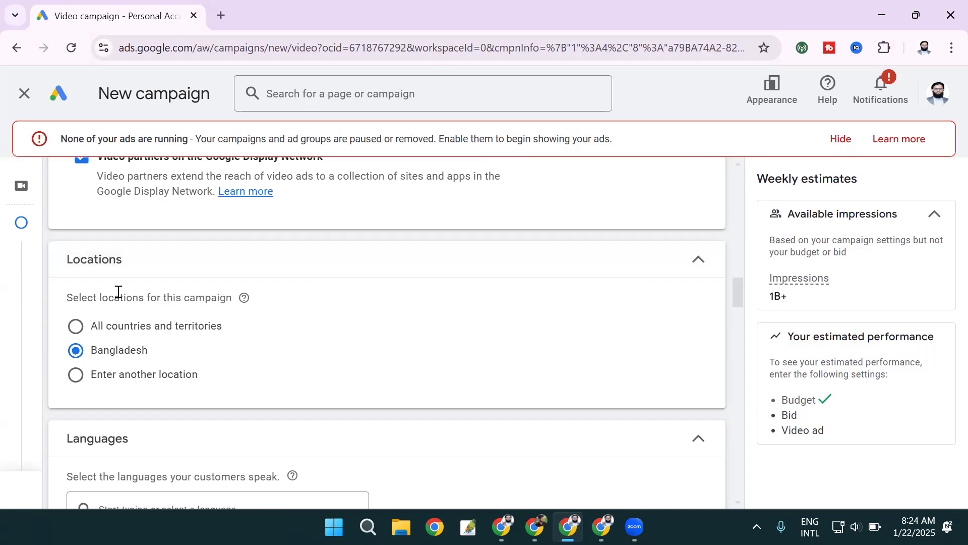
scroll(187, 352, "down", 3)
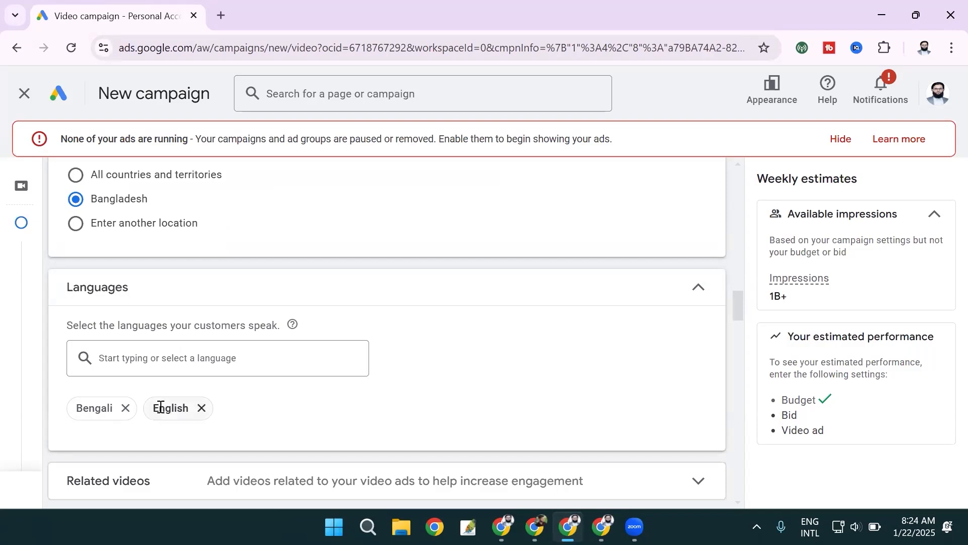
scroll(184, 406, "down", 1)
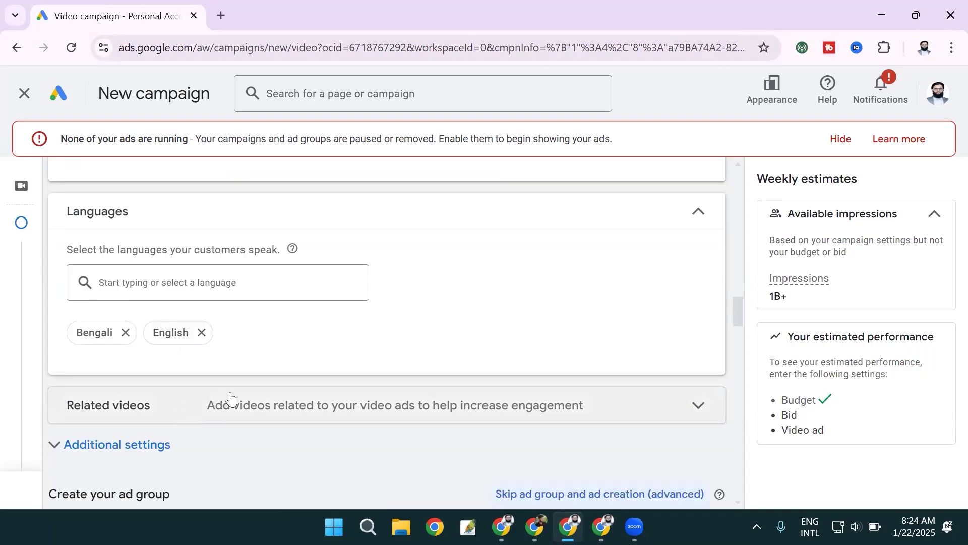
left_click(266, 405)
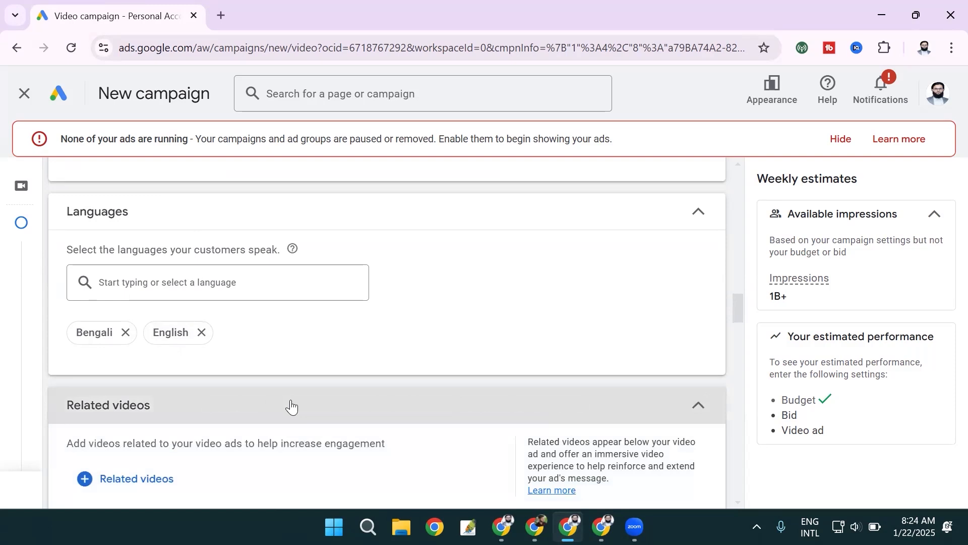
scroll(294, 403, "down", 1)
scroll(273, 398, "down", 1)
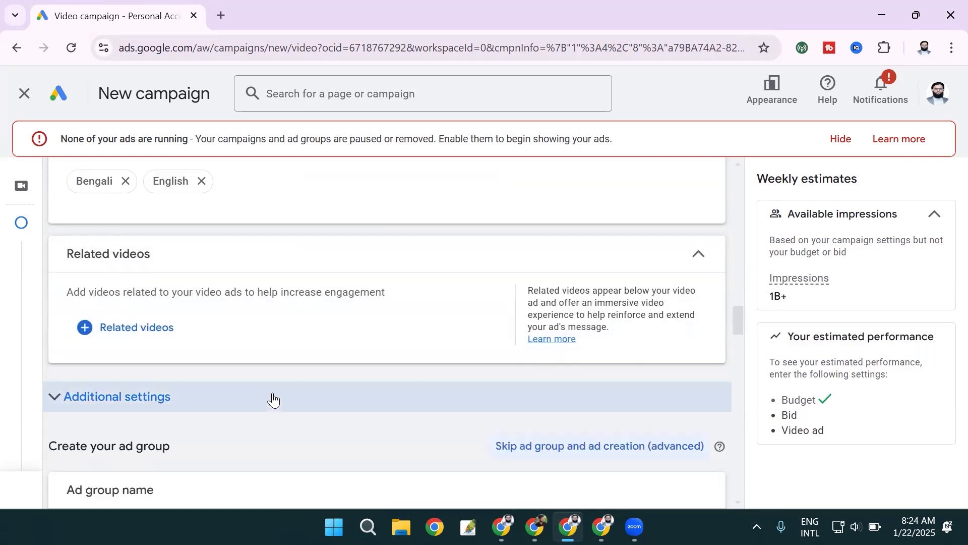
Step: Expand the additional settings and switch the campaign's devices option to specific targeting for devices
left_click(234, 396)
scroll(244, 394, "down", 1)
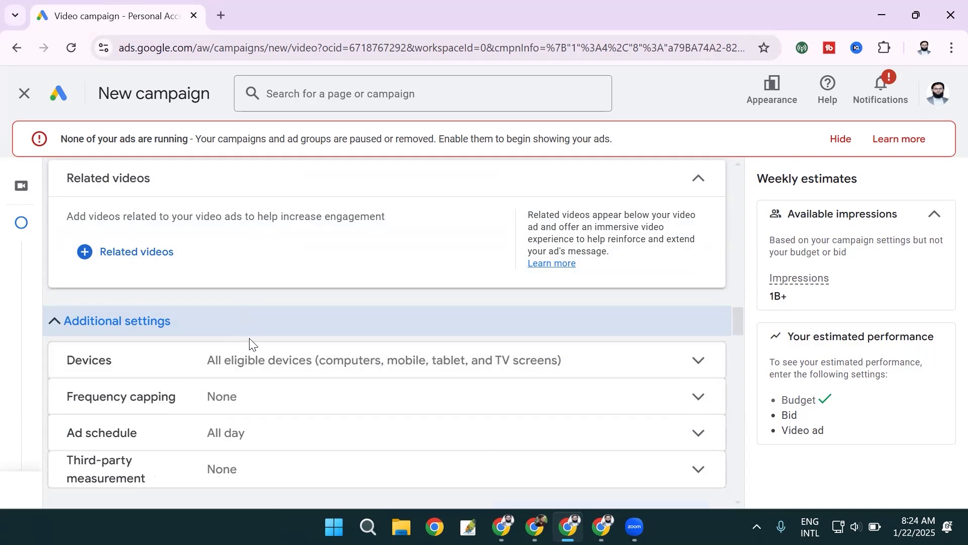
left_click(271, 365)
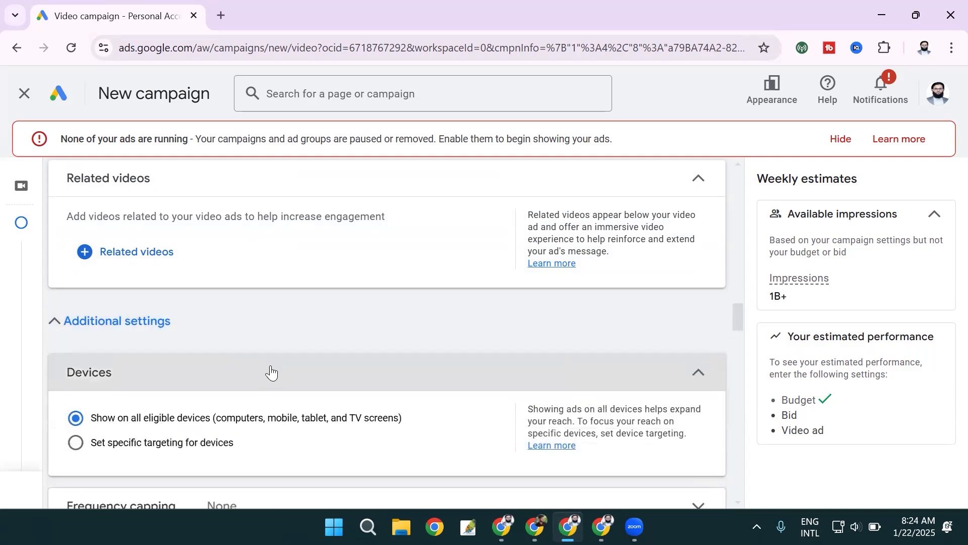
scroll(272, 373, "down", 1)
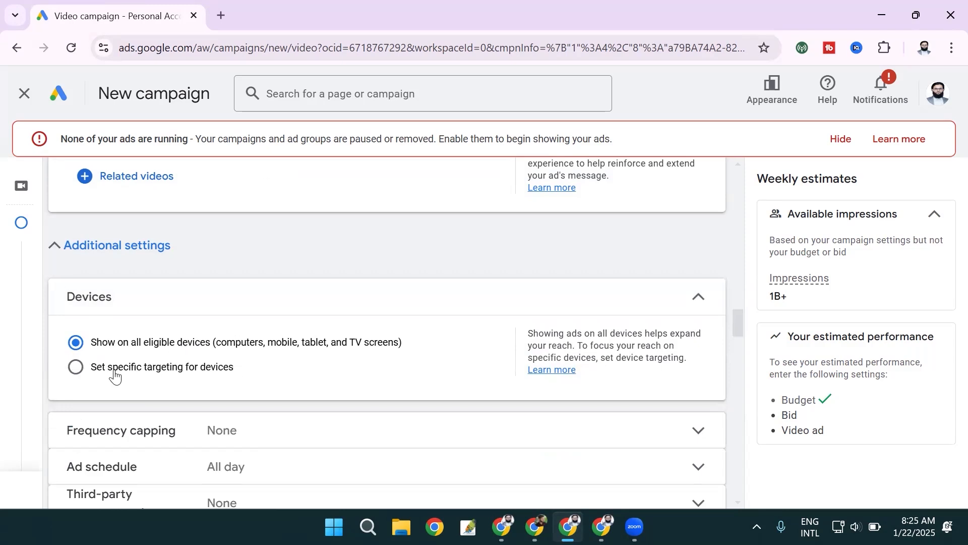
left_click(72, 374)
scroll(151, 385, "down", 2)
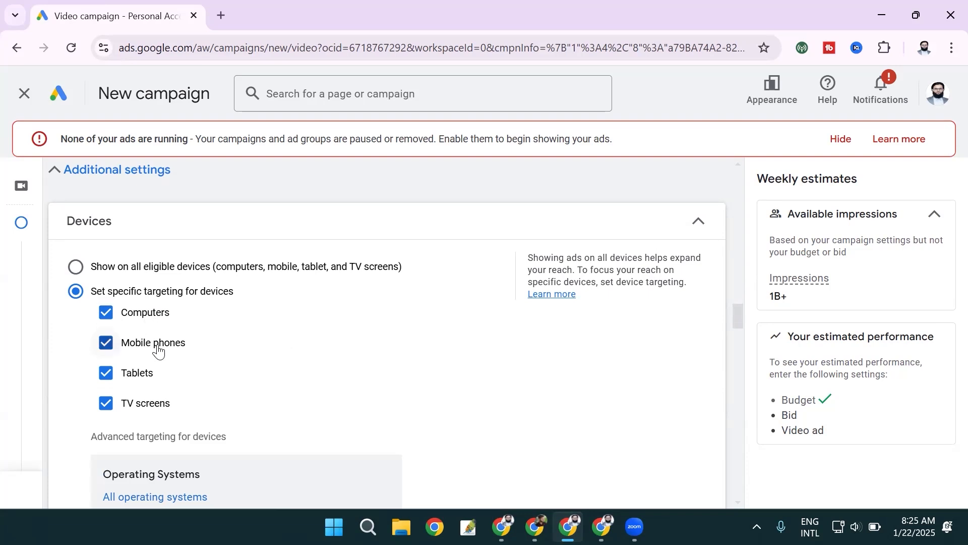
Step: Enable the impression frequency cap for the campaign and set it to 5 impressions per week
scroll(159, 351, "down", 9)
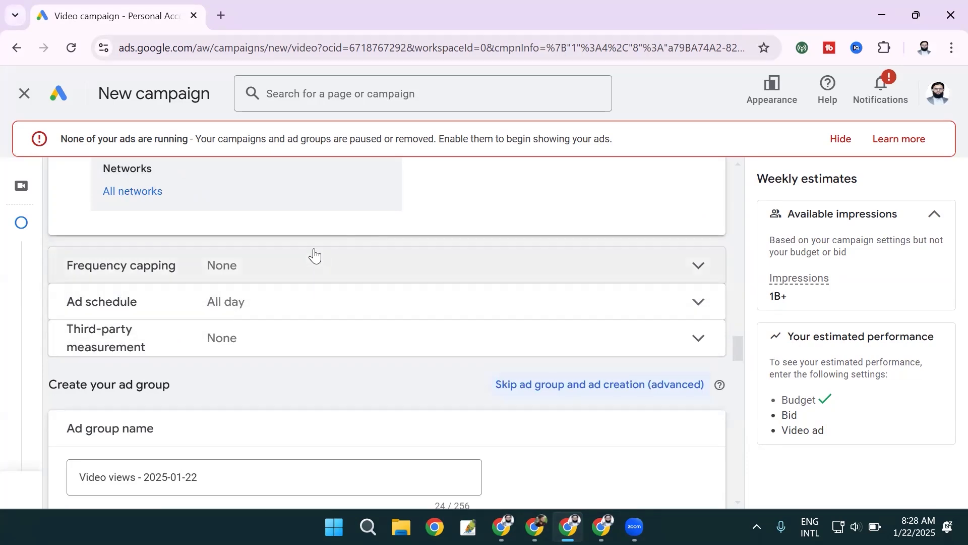
left_click(266, 274)
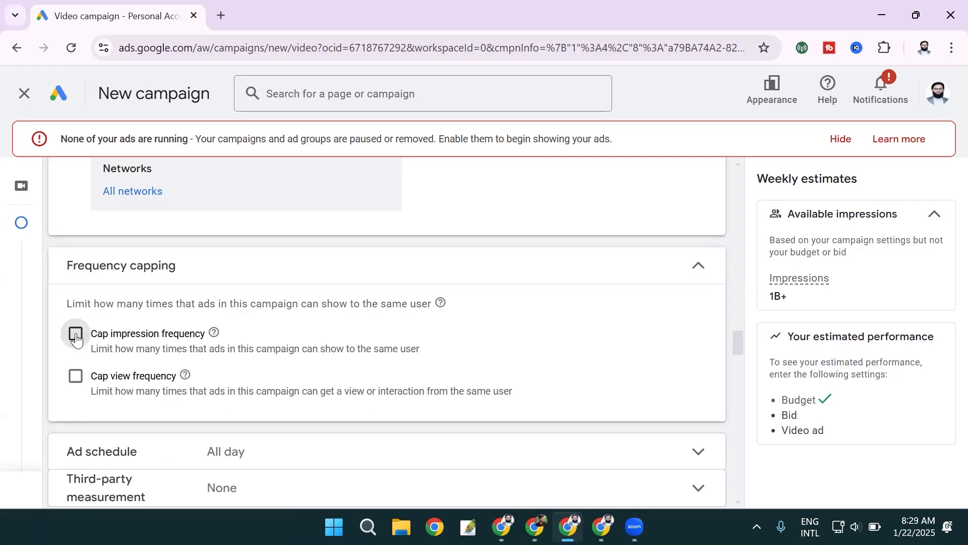
left_click(76, 337)
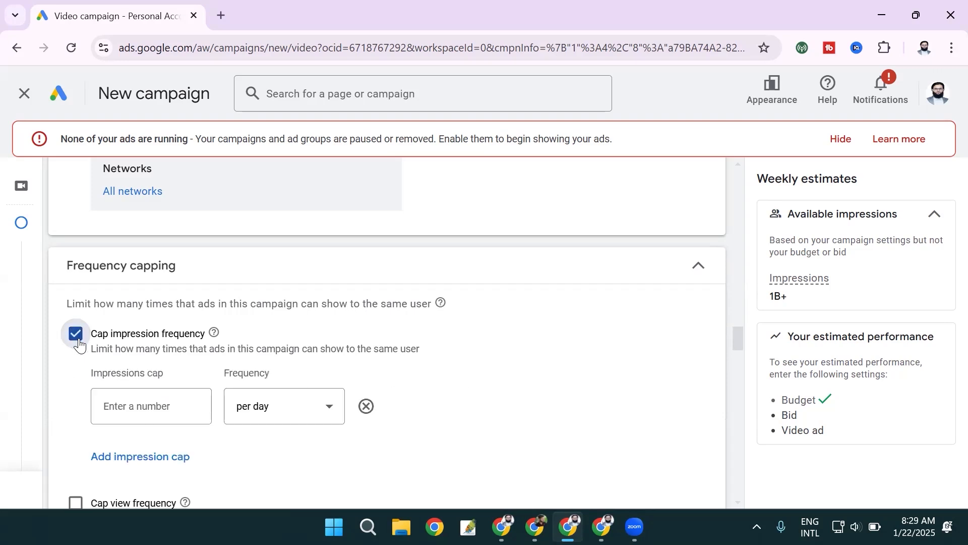
left_click(149, 407)
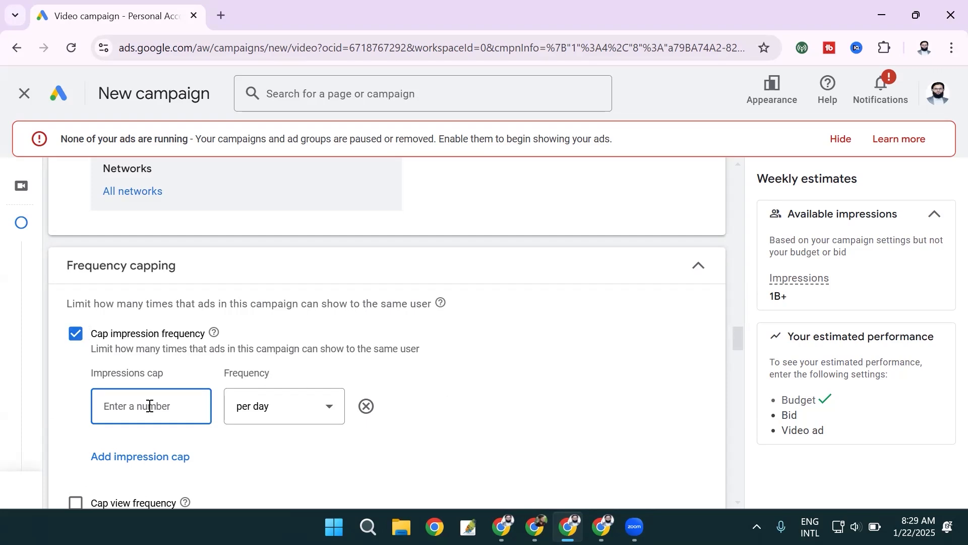
type("5")
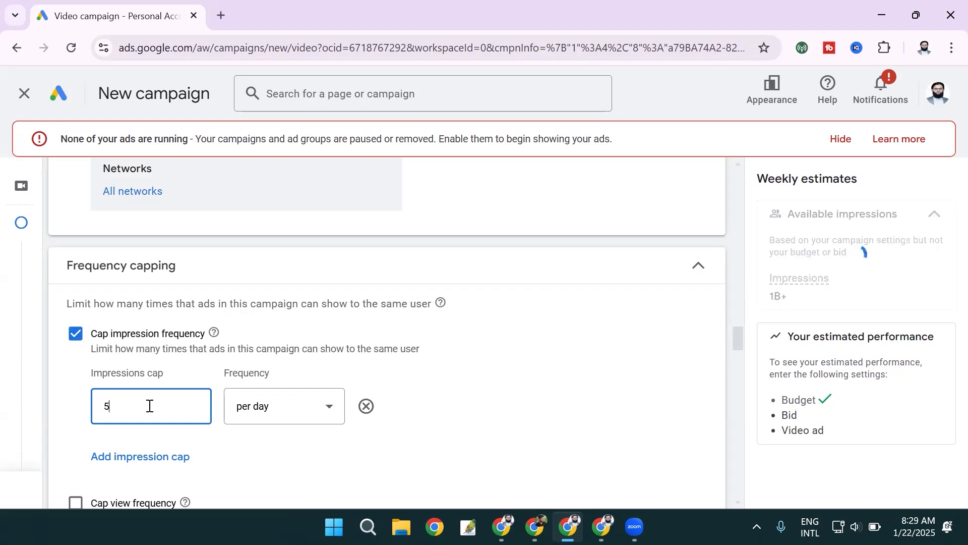
left_click(76, 414)
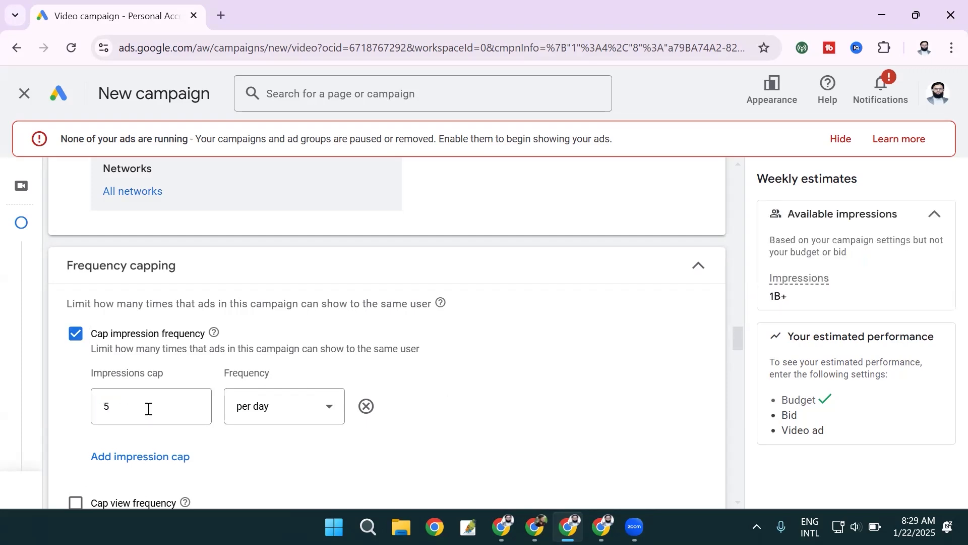
left_click(279, 415)
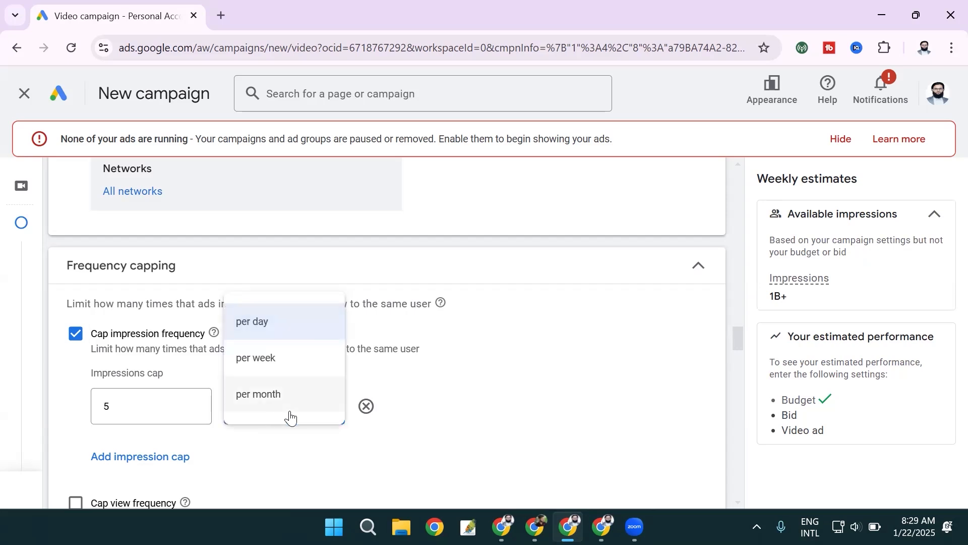
left_click(266, 371)
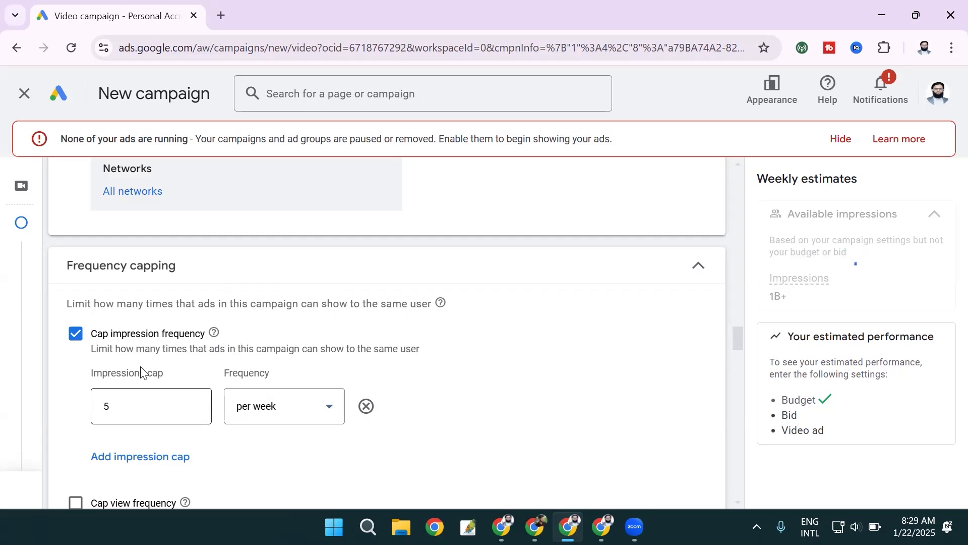
Step: Change the impression frequency cap to 3 impressions per month
left_click(276, 419)
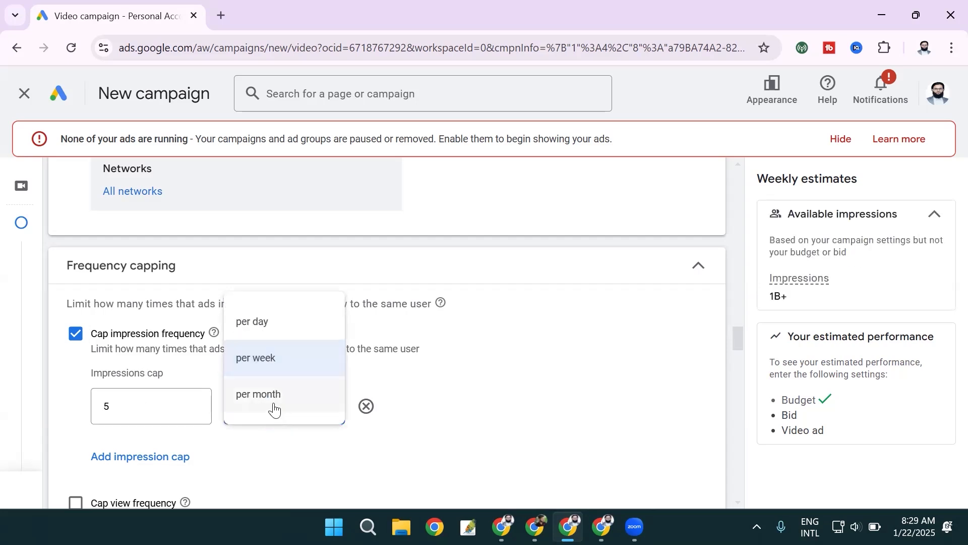
left_click(273, 406)
left_click_drag(154, 404, 73, 409)
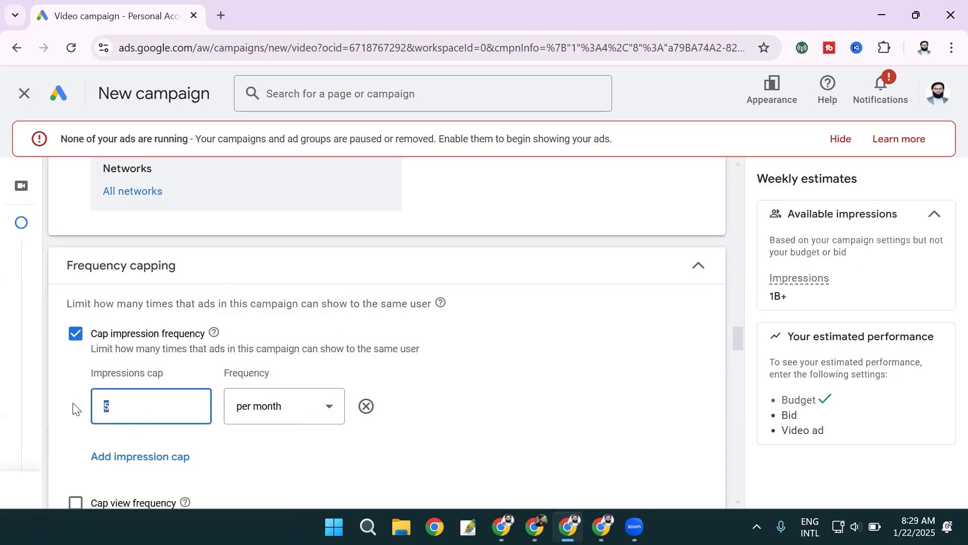
type("3")
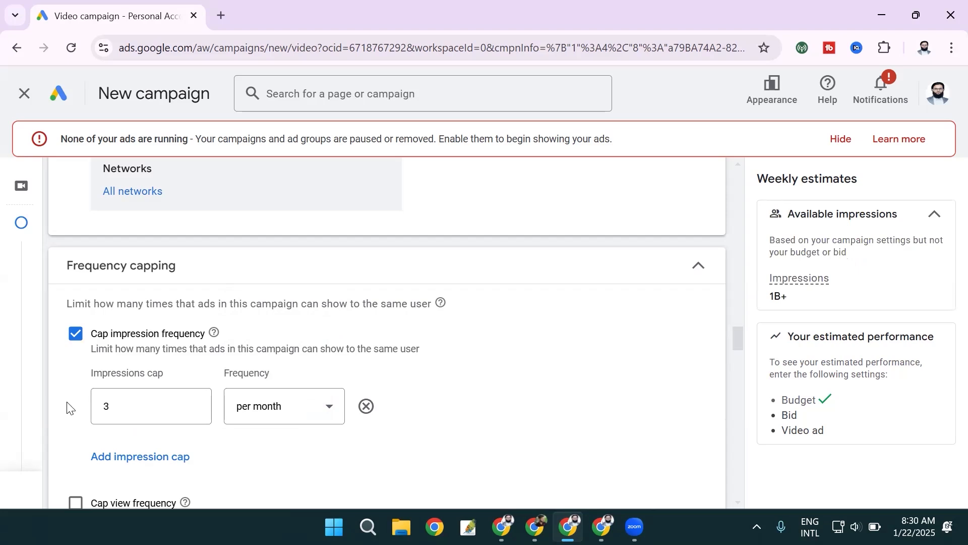
Step: Enable the view frequency cap for the campaign and set the views cap to 4
scroll(69, 407, "down", 1)
scroll(69, 407, "down", 1)
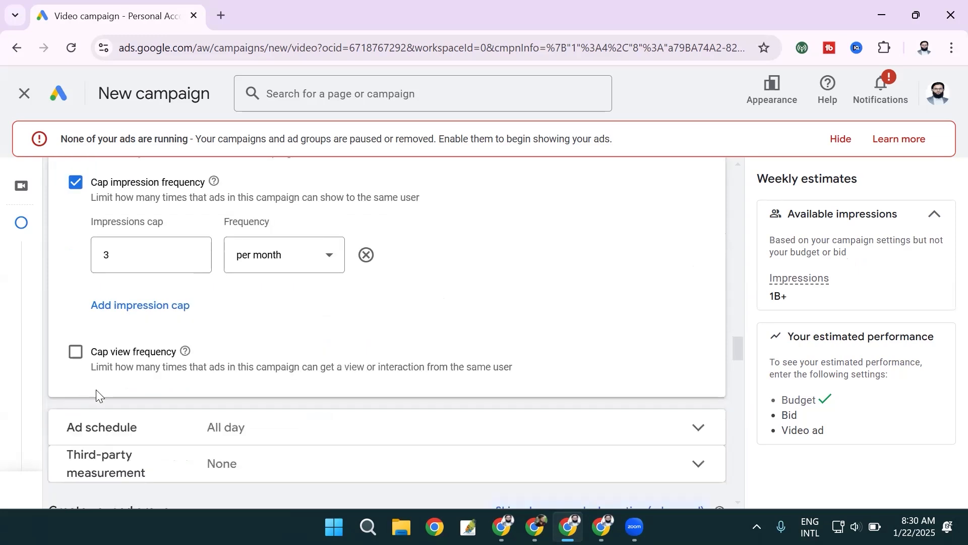
left_click(76, 353)
scroll(99, 391, "down", 1)
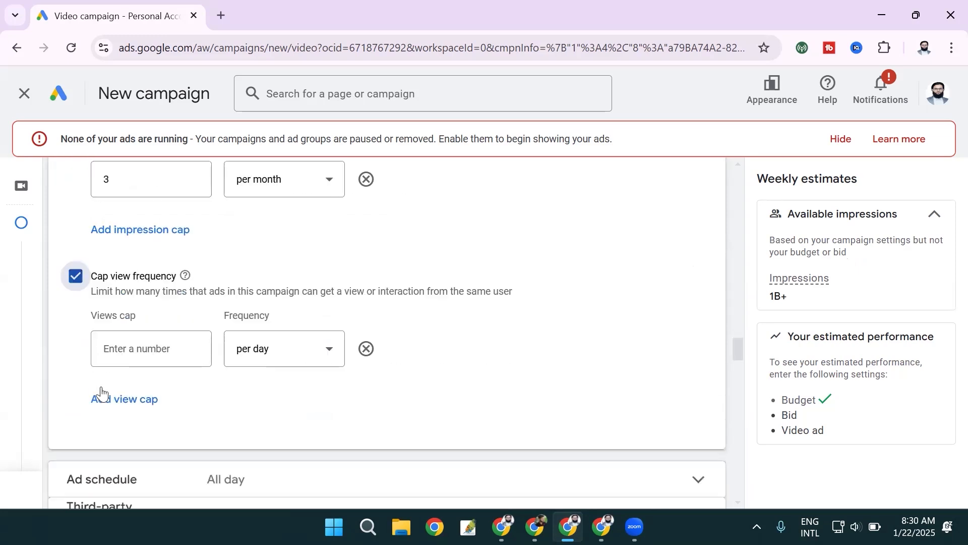
left_click(154, 352)
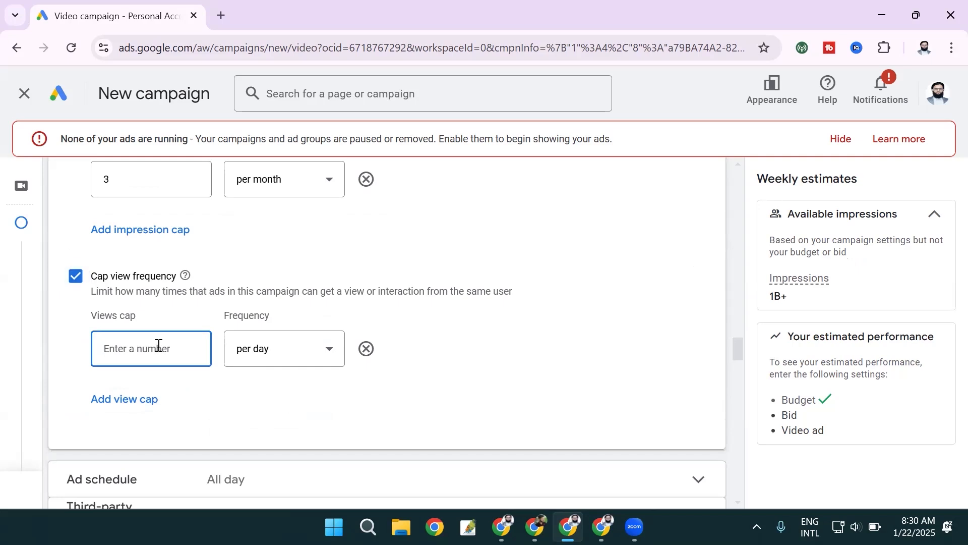
type("4")
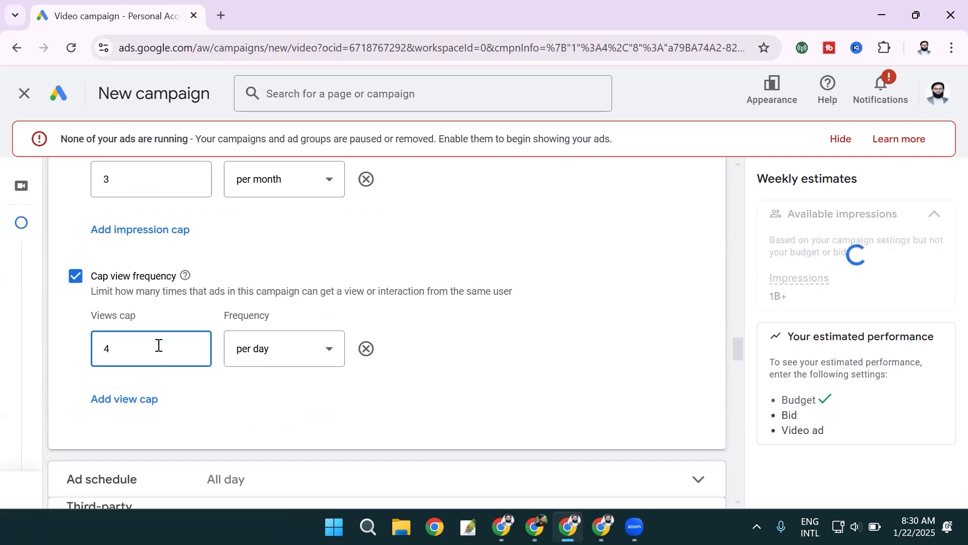
left_click(75, 352)
Step: Change the view frequency cap to 5 views per week
left_click_drag(136, 350, 66, 356)
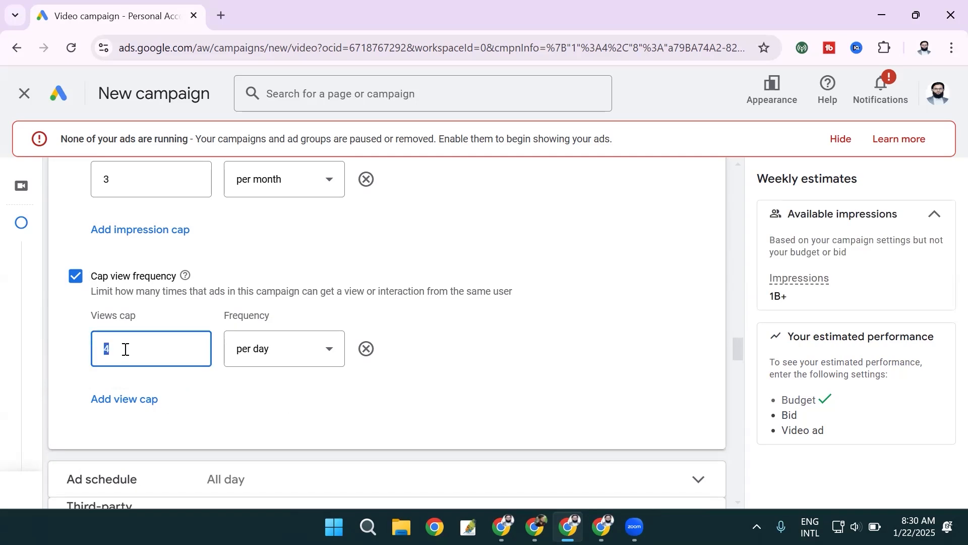
type("5")
left_click(265, 357)
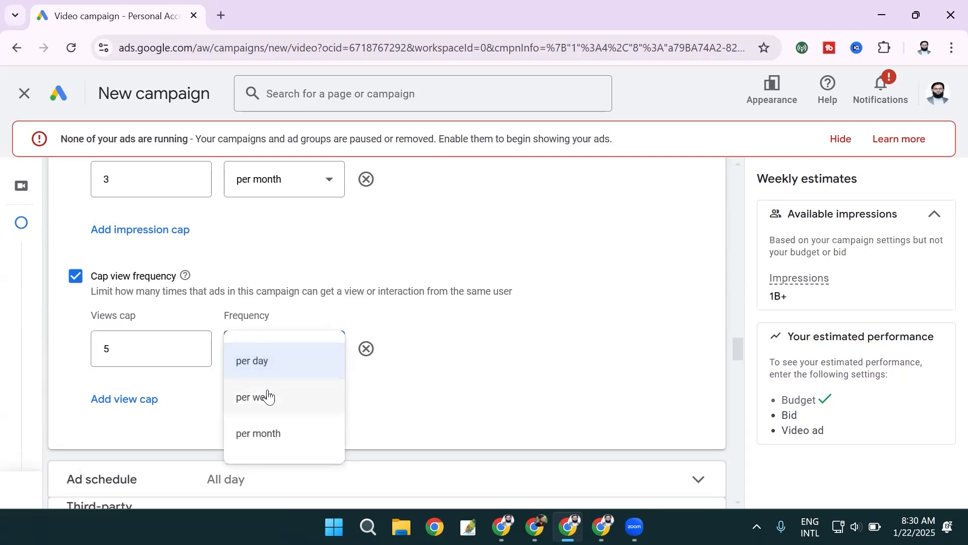
left_click(267, 397)
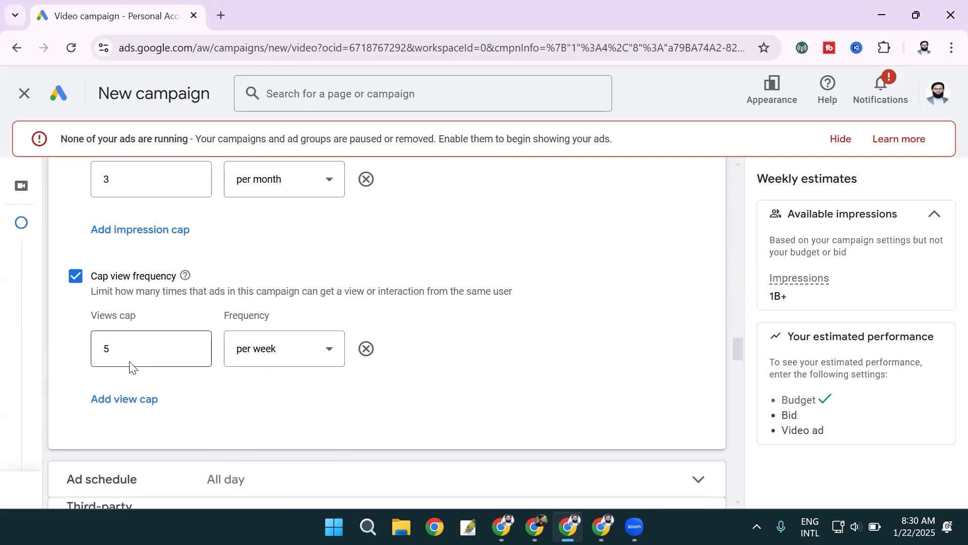
Step: Expand the ad schedule and review its days and hours, along with the ad group name
scroll(270, 341, "down", 3)
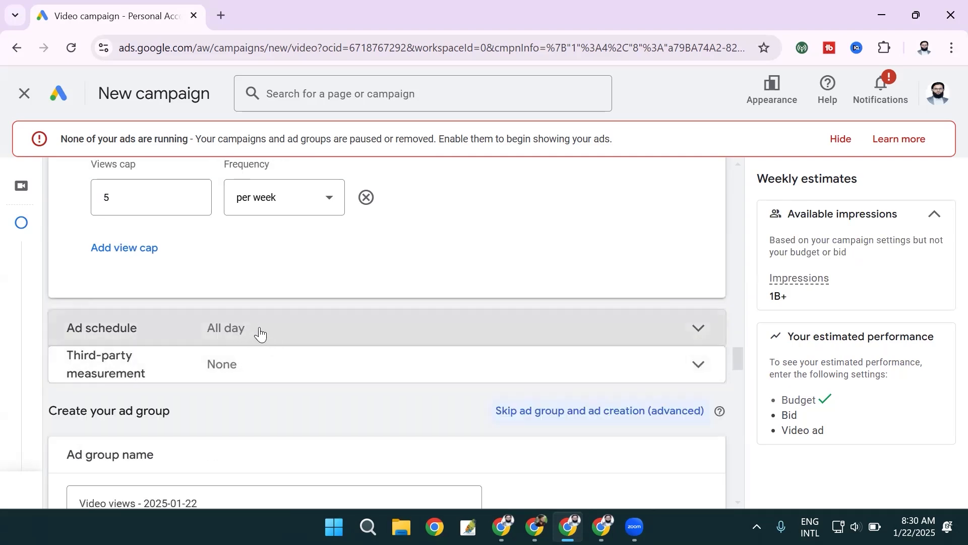
left_click(259, 333)
scroll(206, 395, "down", 2)
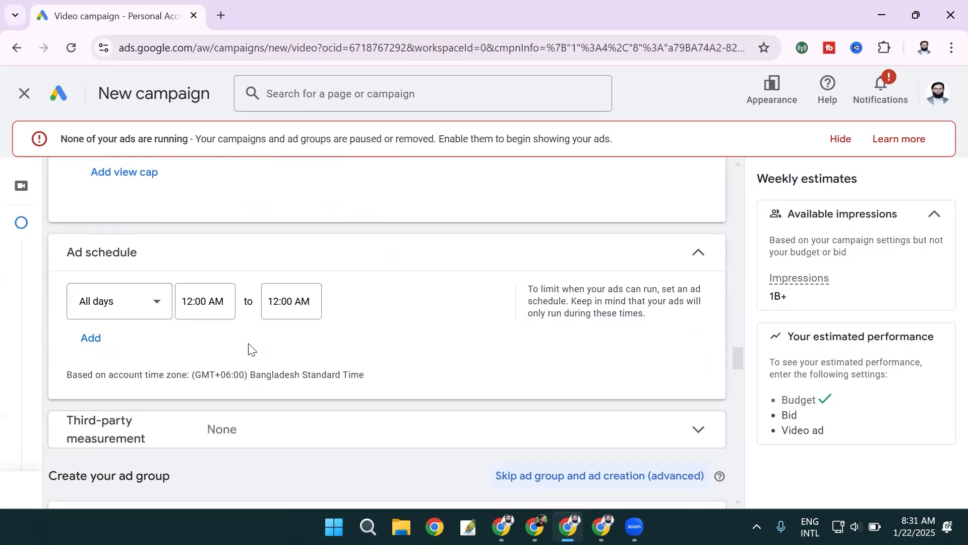
scroll(248, 348, "down", 1)
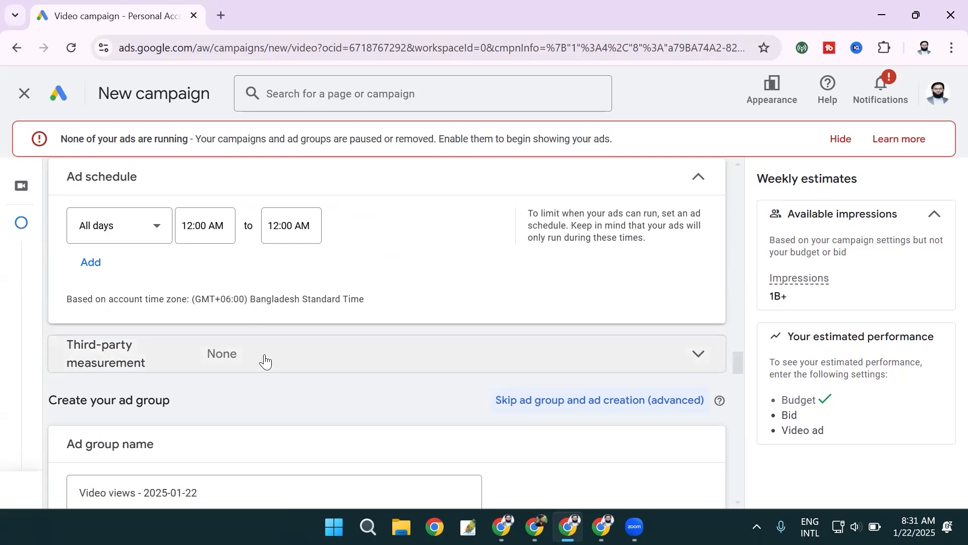
scroll(273, 370, "down", 1)
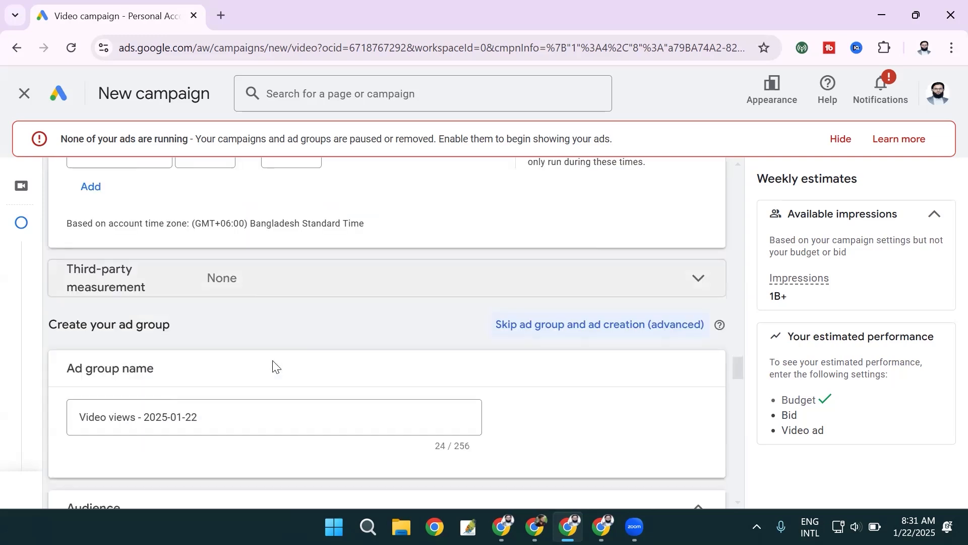
left_click_drag(222, 417, 8, 422)
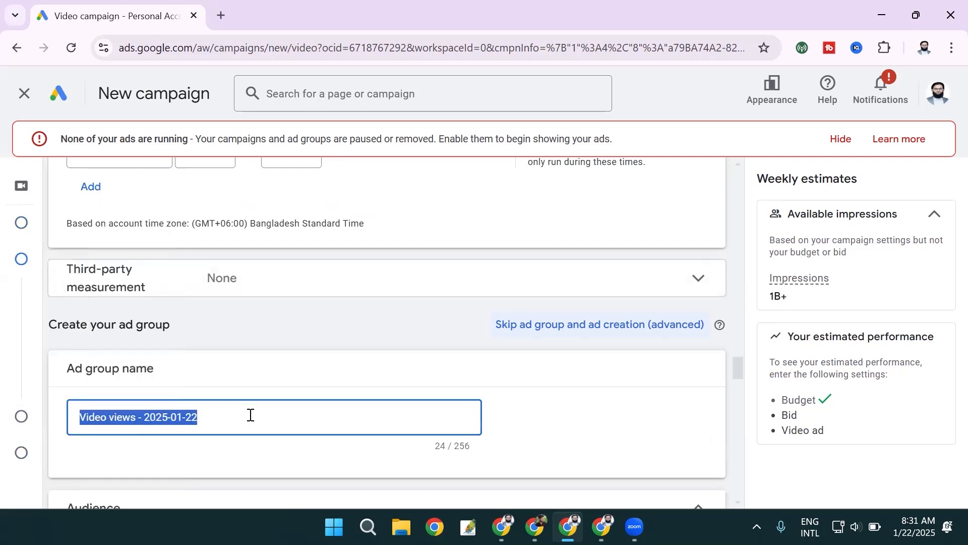
scroll(257, 412, "down", 3)
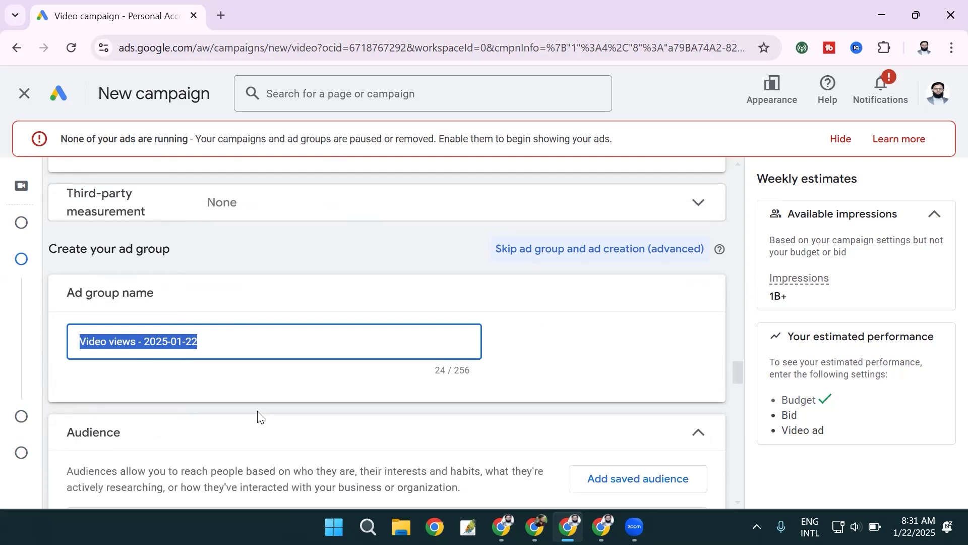